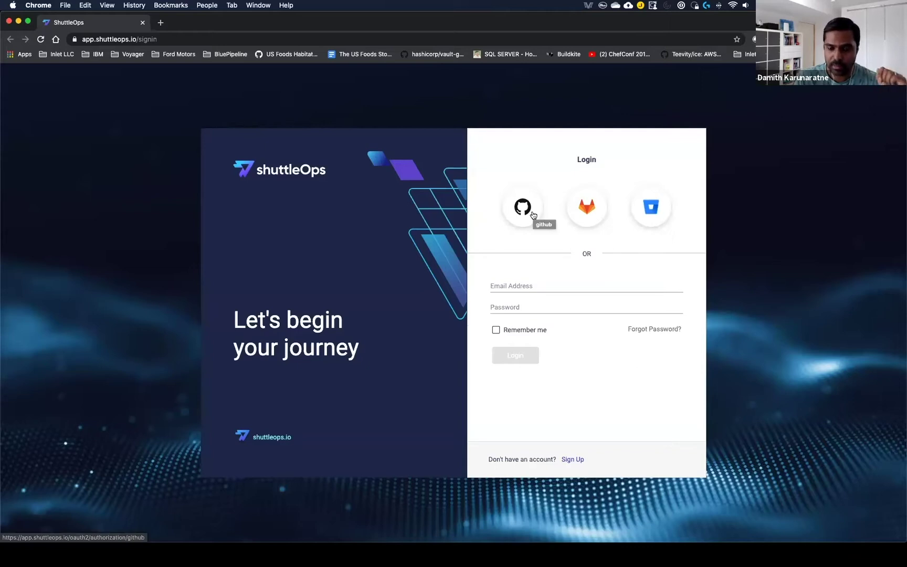
Sign in with GitHub and show the Build page with the Node.js and Spring Boot pipelines
click(533, 214)
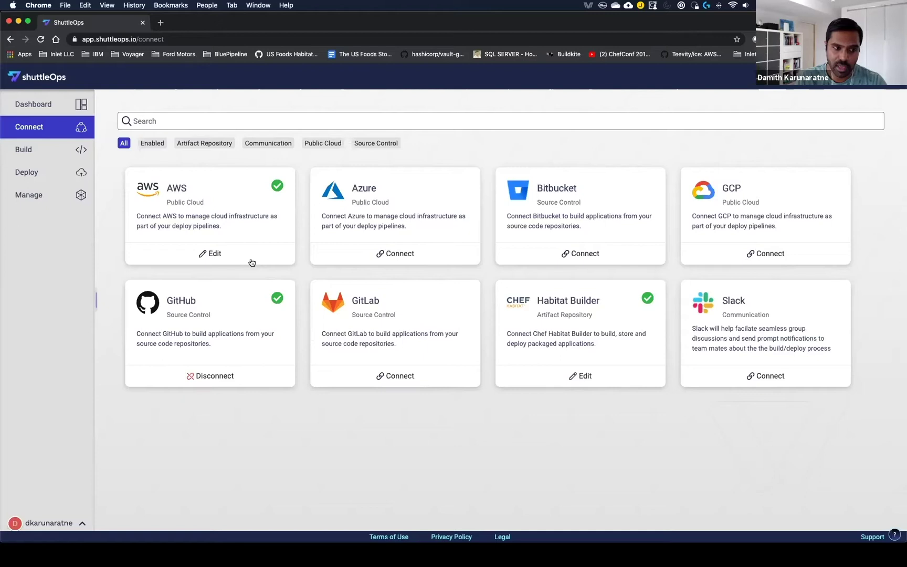
click(67, 152)
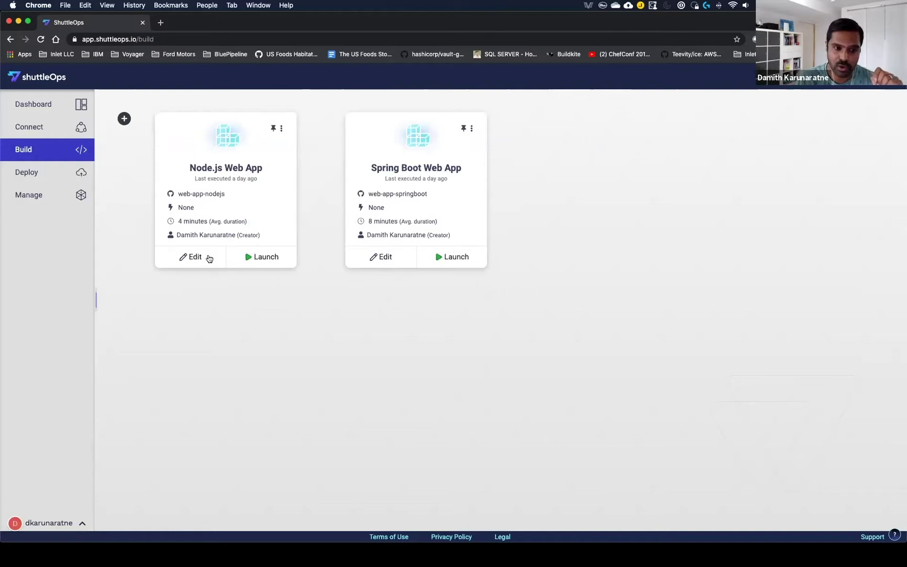
Open the Node.js Web App pipeline in the flow editor and try adding a Pipeline trigger
click(209, 258)
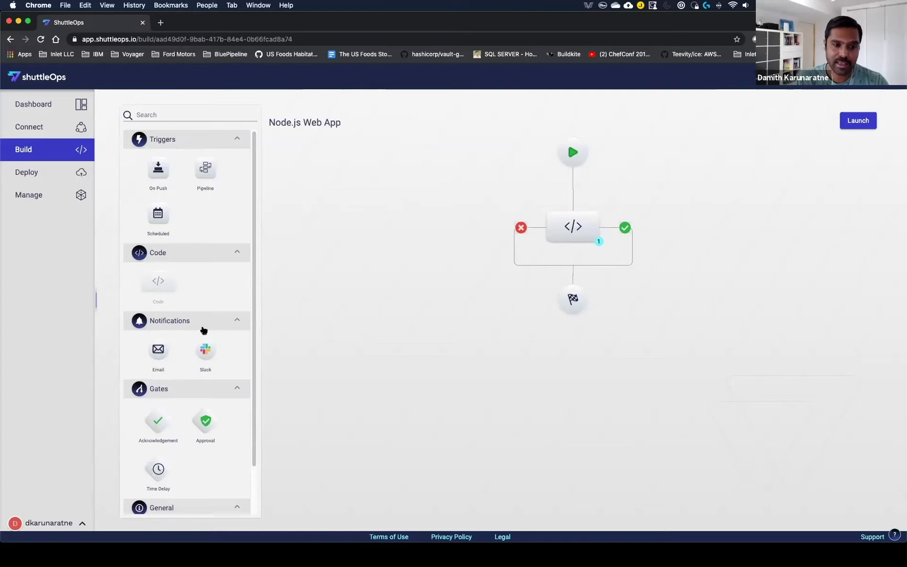
mouse_move(203, 173)
mouse_down()
mouse_move(275, 166)
mouse_move(202, 174)
mouse_up()
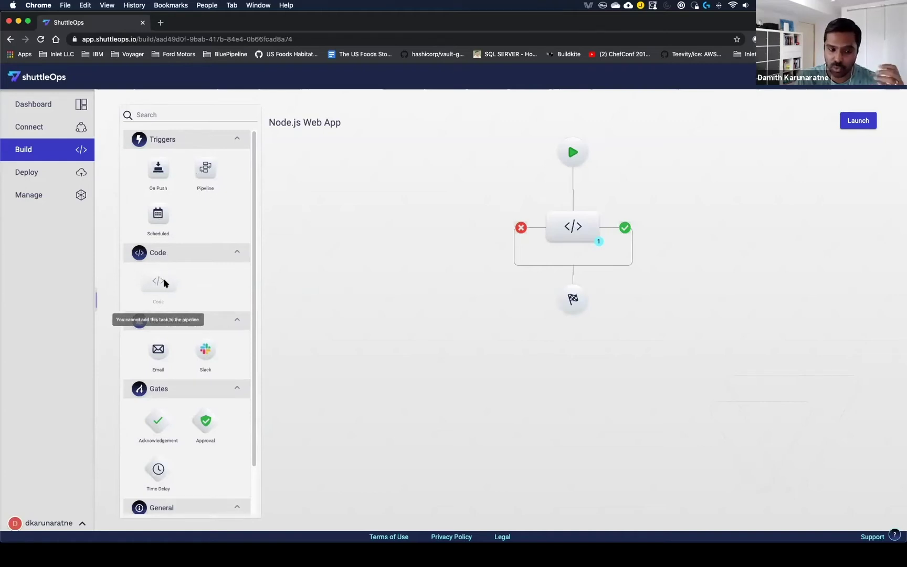
scroll(220, 381, down, 1)
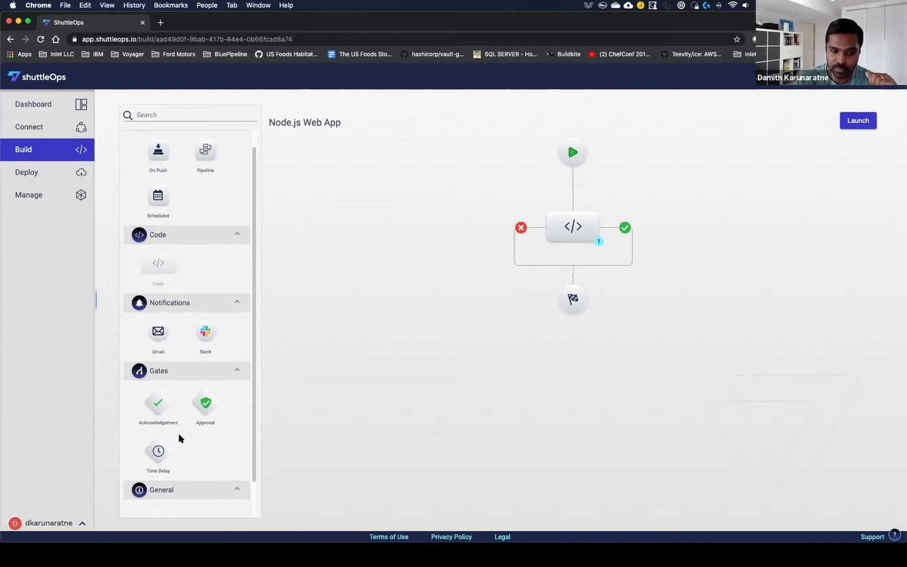
mouse_move(577, 227)
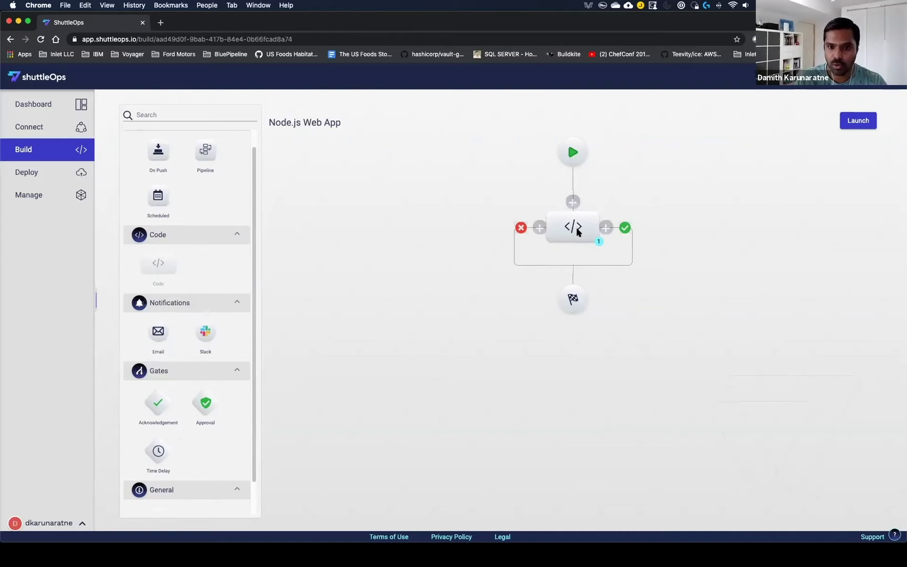
Check the Code step's repository picker without changes, then launch a Node.js Web App run
click(571, 240)
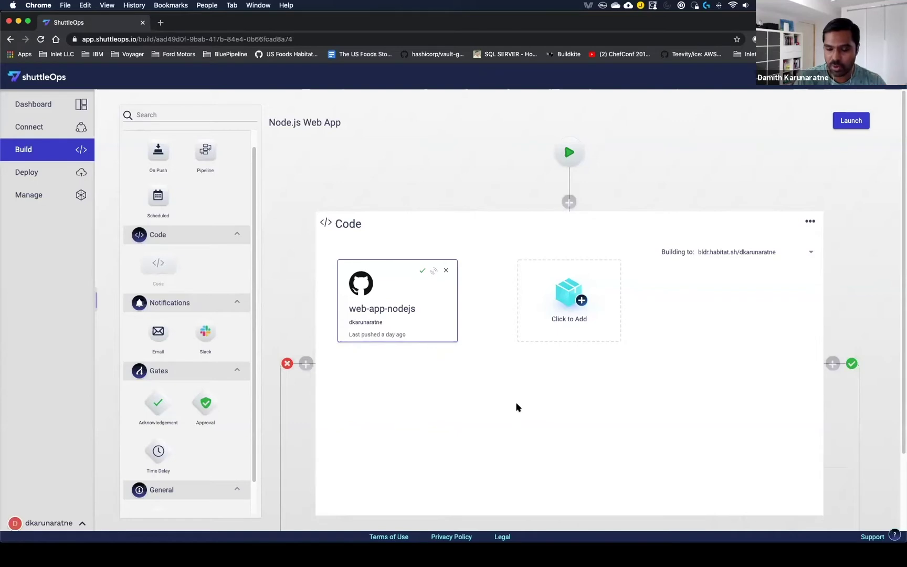
click(552, 340)
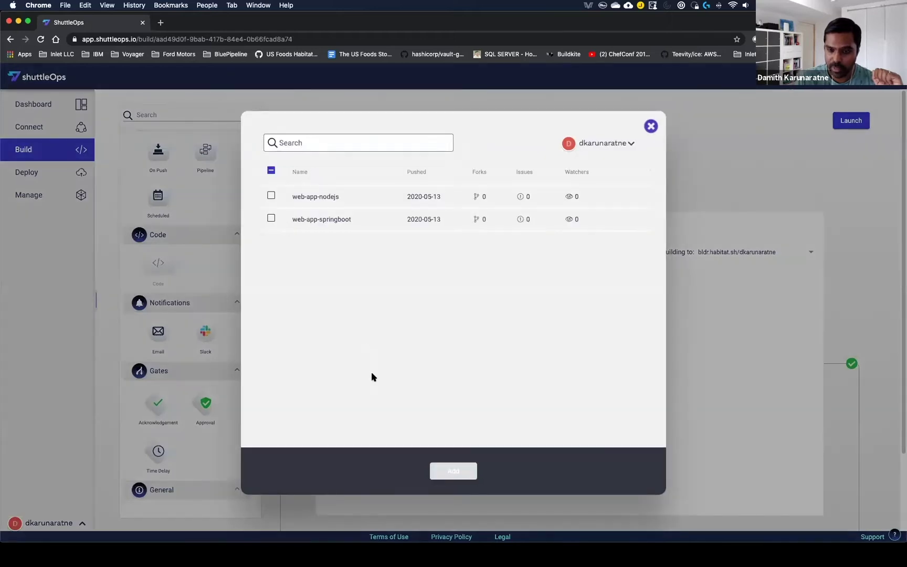
click(652, 128)
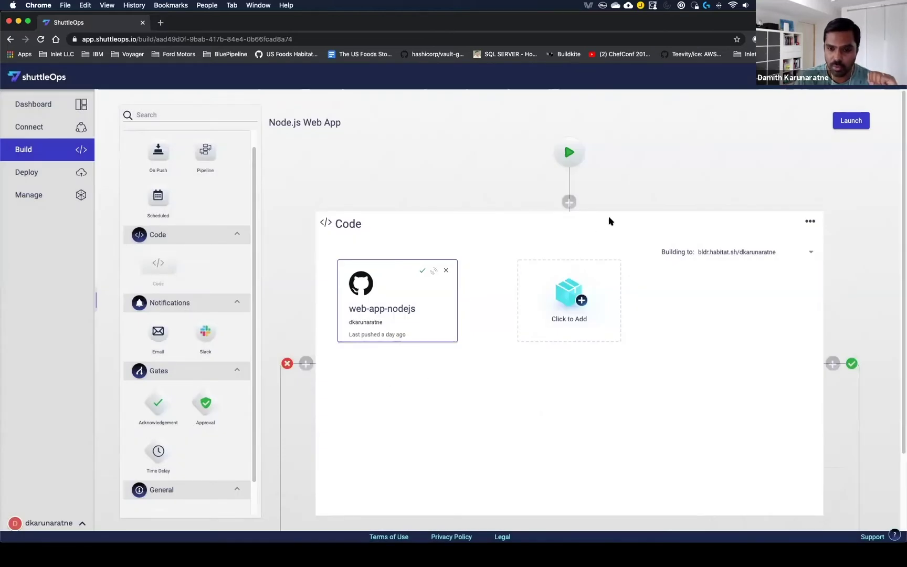
click(662, 177)
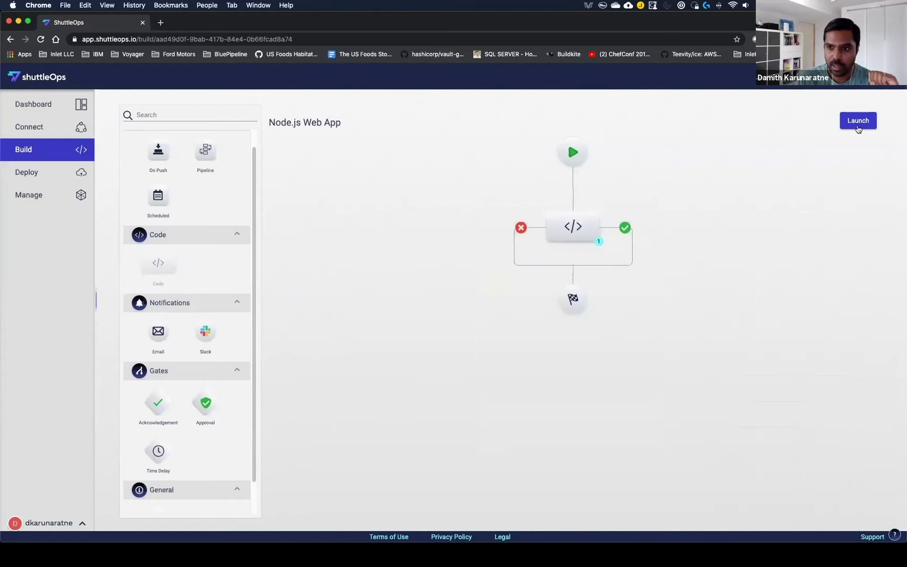
click(850, 120)
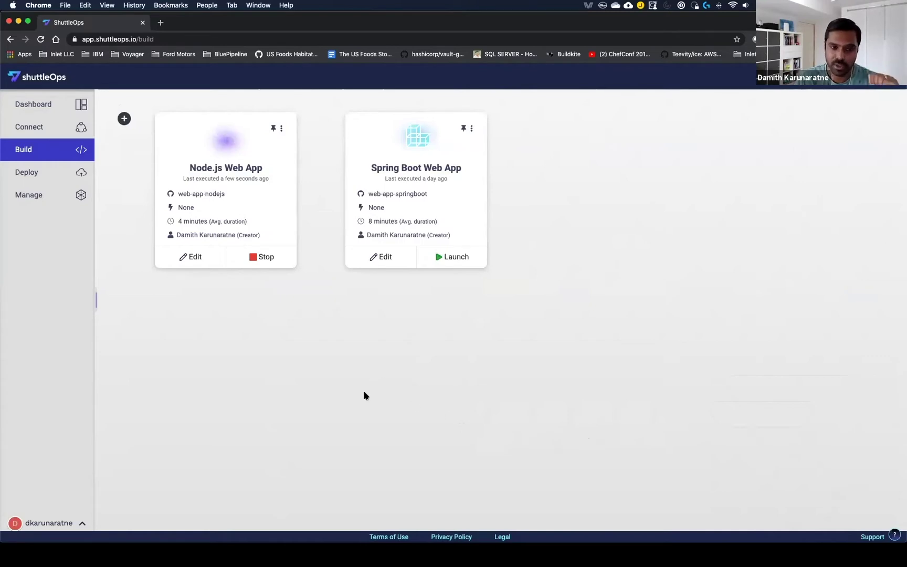
Open the Node.js Web App run history and view the running build's timeline and logs
click(226, 167)
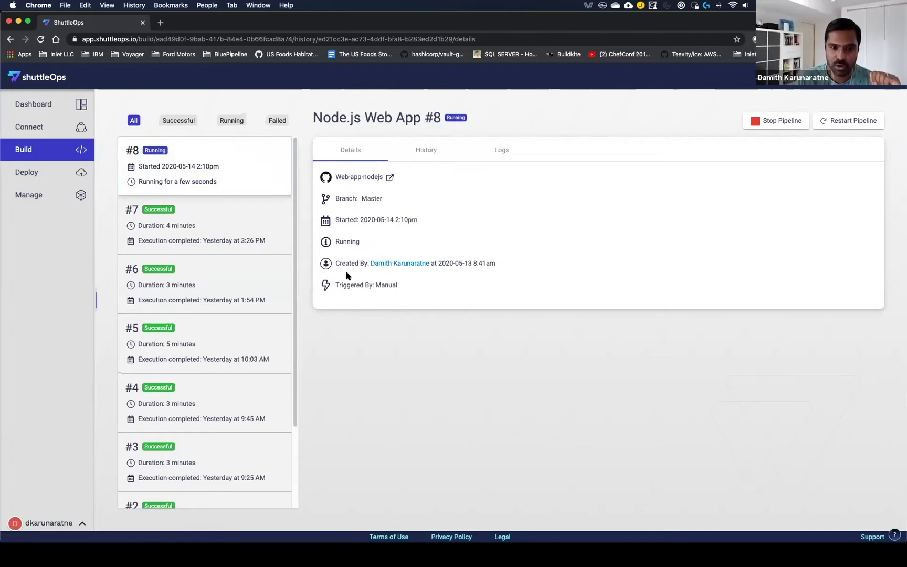
click(431, 156)
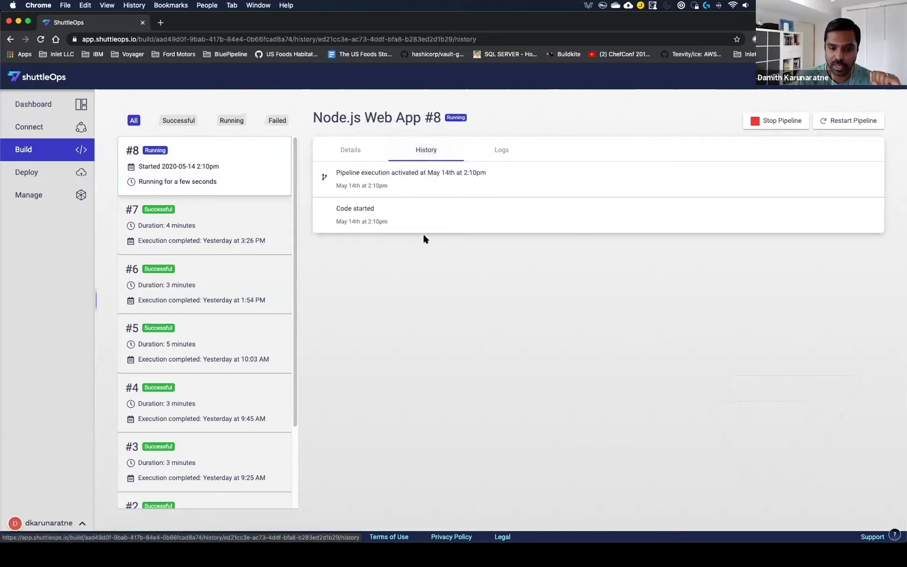
click(492, 147)
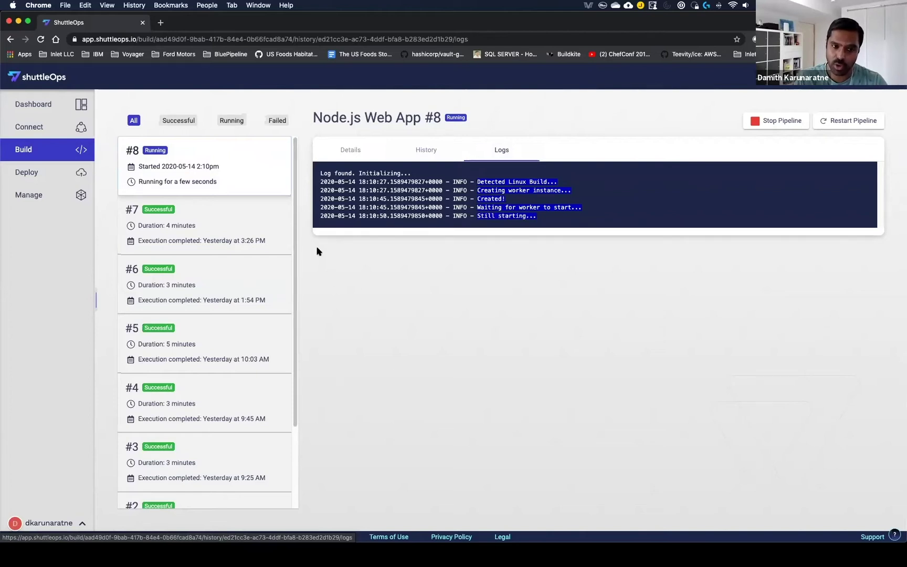
Review successful build #7's details and full log, then return to the Build pipelines list
click(234, 217)
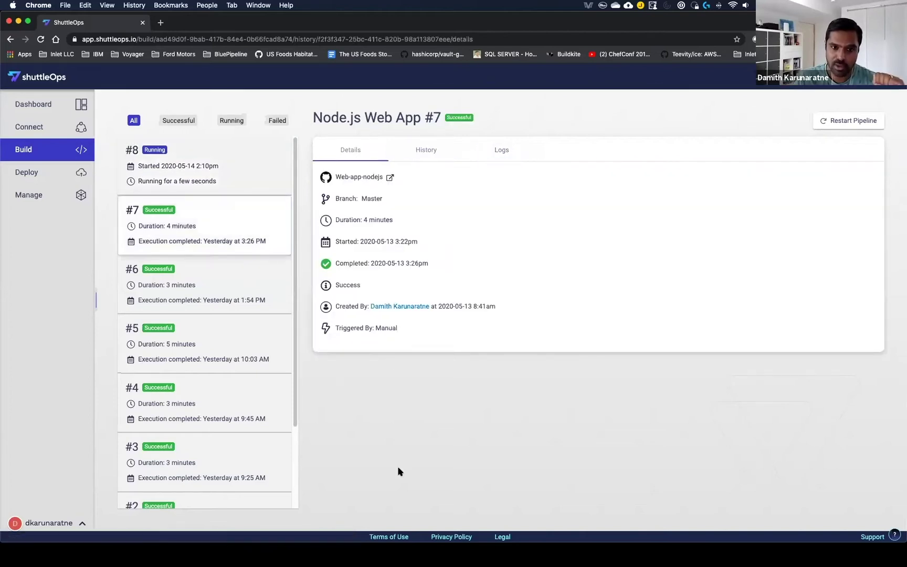
click(500, 150)
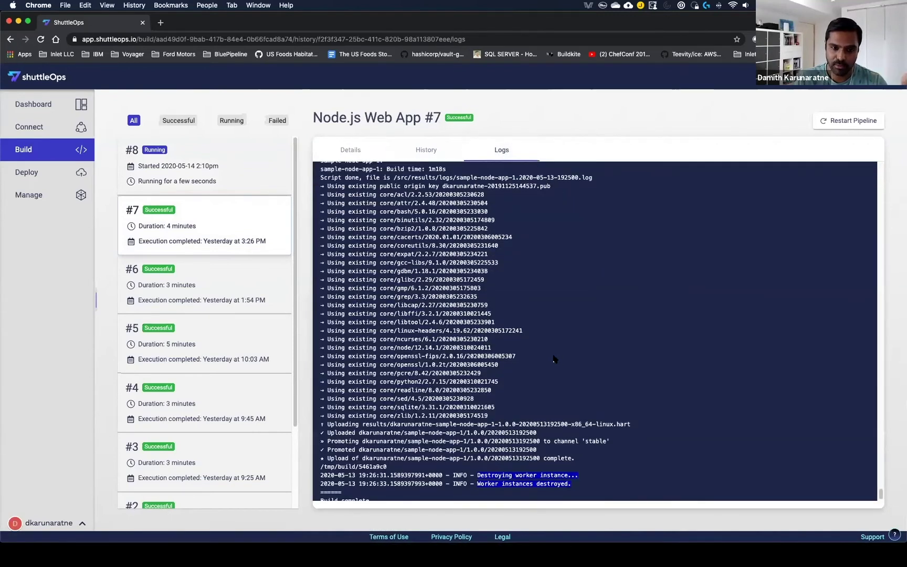
scroll(555, 362, up, 3)
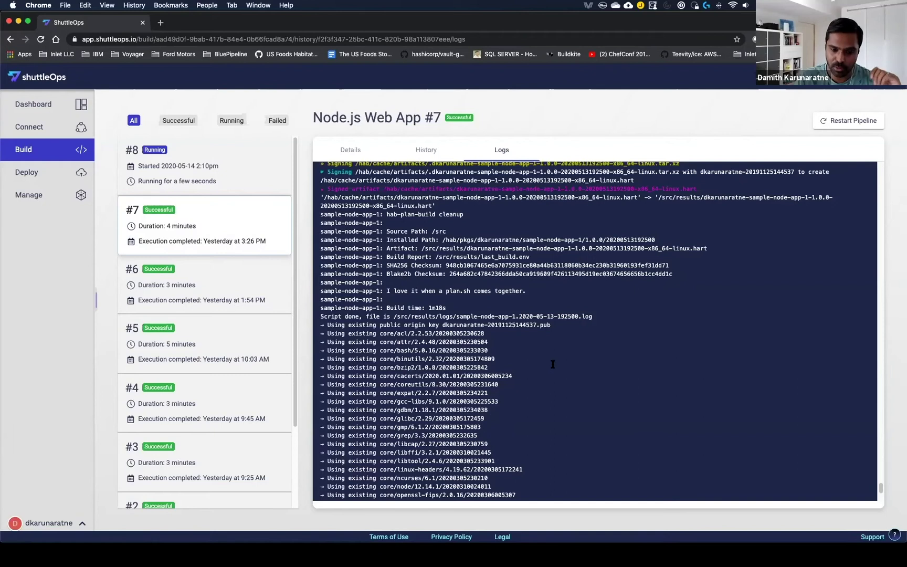
scroll(552, 363, up, 5)
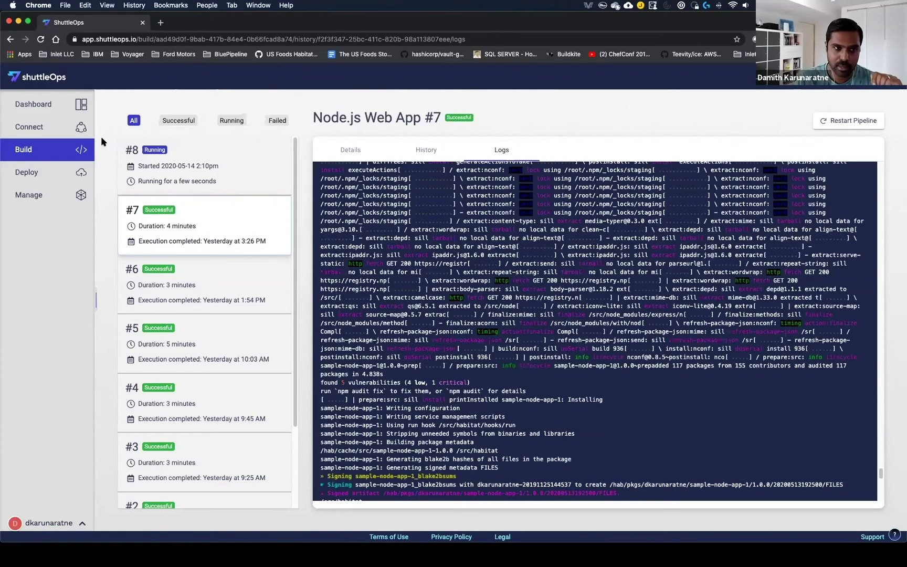
click(50, 153)
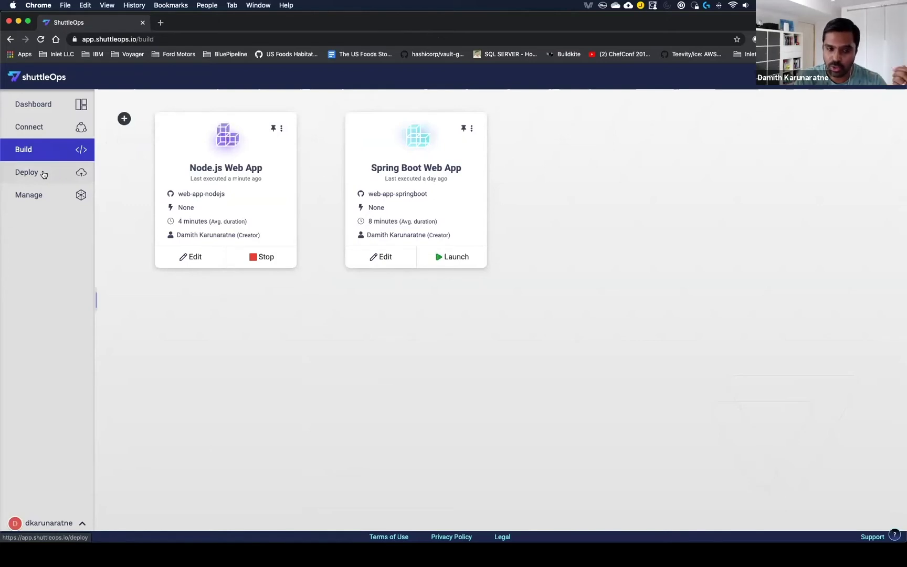
Switch to the Deploy pipelines and open Monitoring - Dev in the flow editor
click(44, 174)
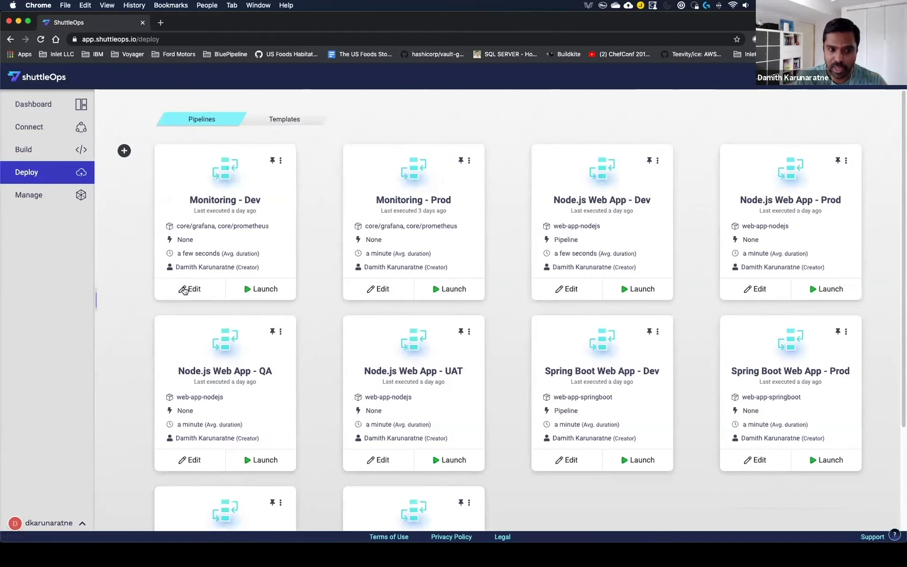
click(183, 290)
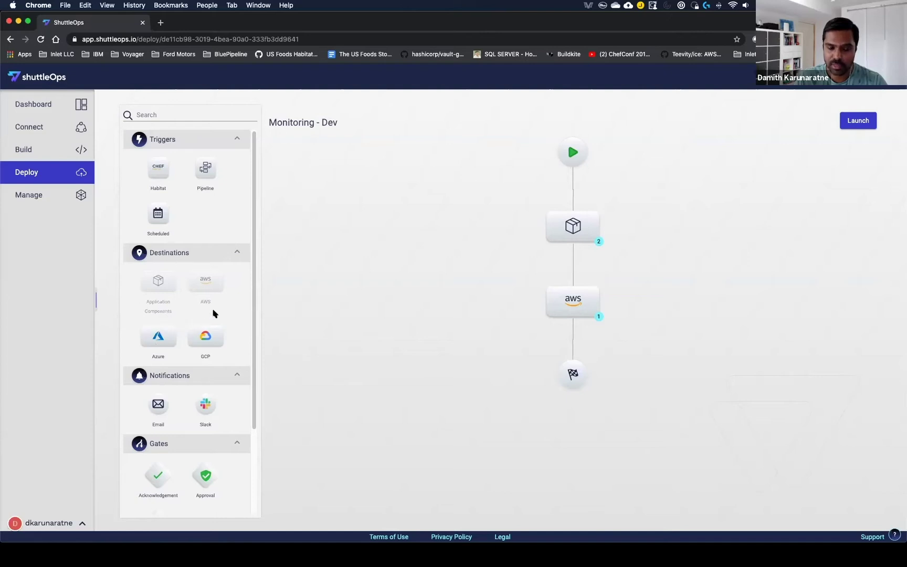
mouse_move(560, 220)
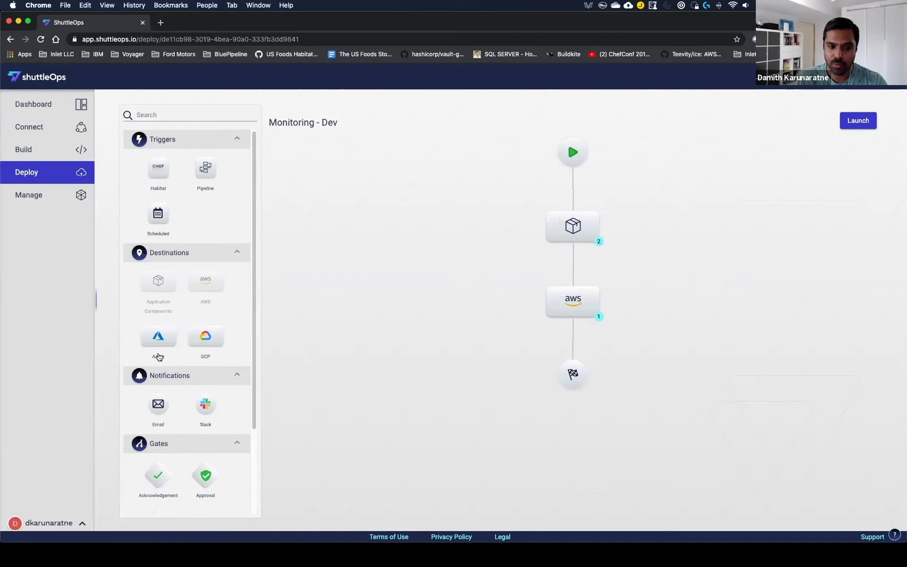
click(579, 227)
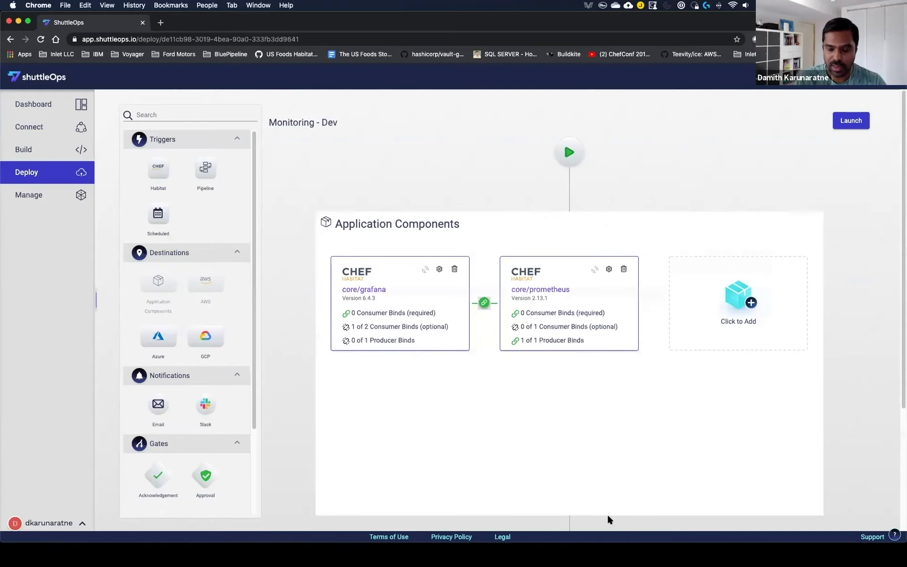
mouse_move(613, 498)
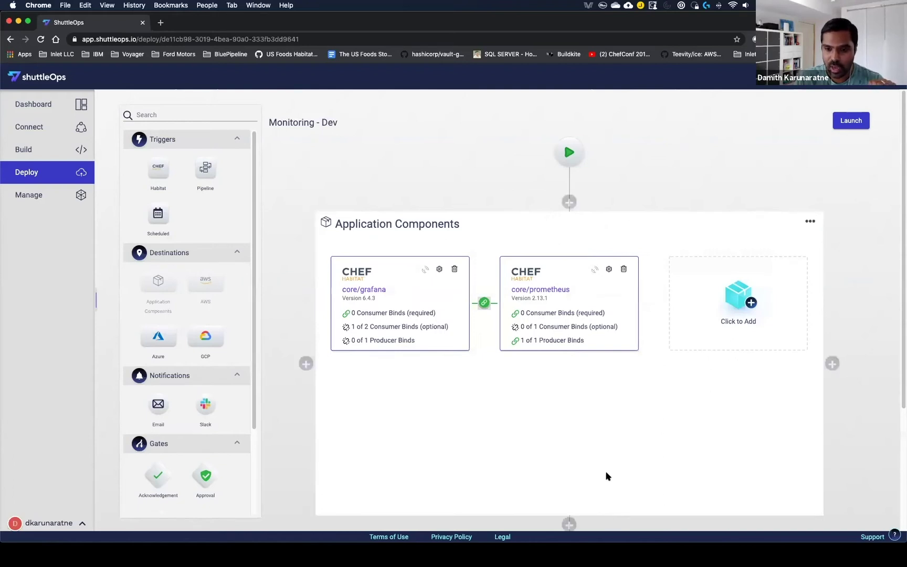
scroll(605, 478, down, 1)
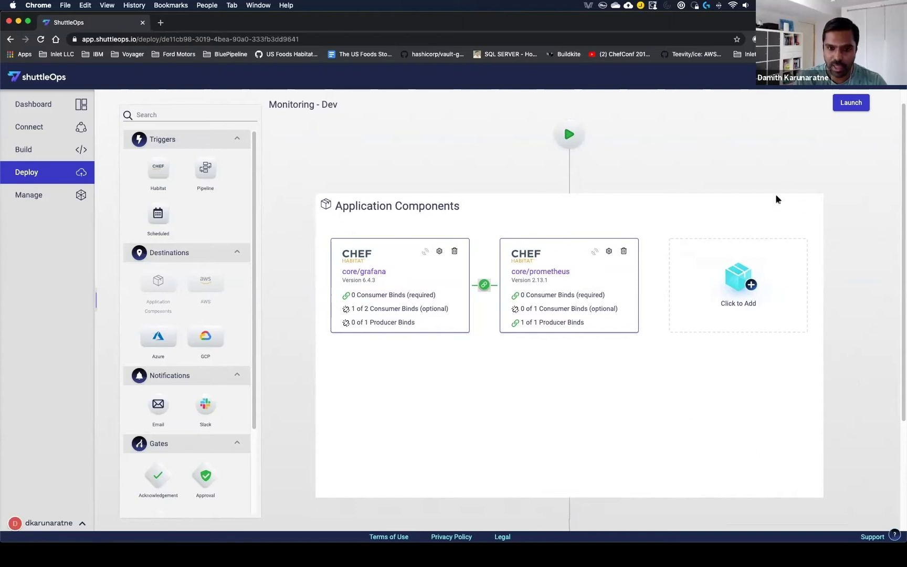
click(648, 158)
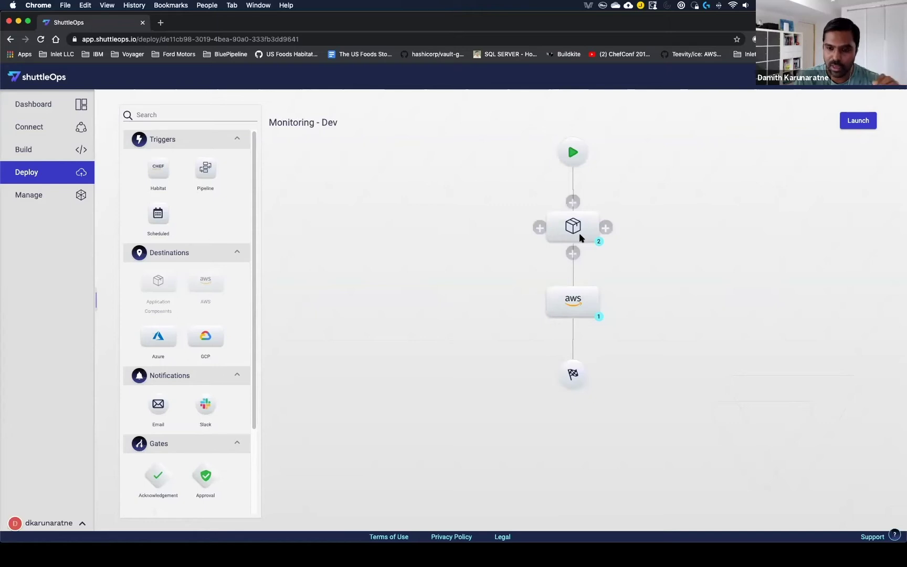
Expand the package node to show core/grafana bound to core/prometheus
click(580, 238)
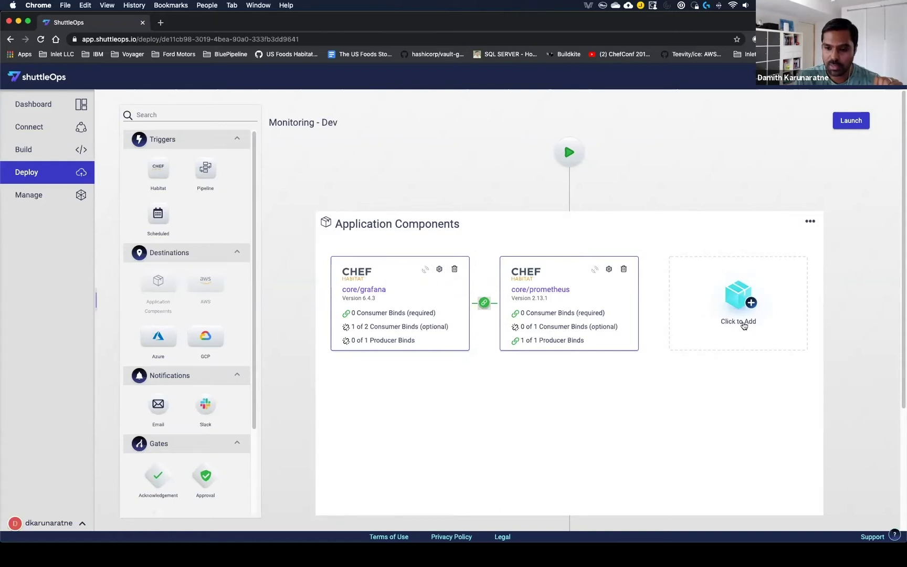
click(744, 326)
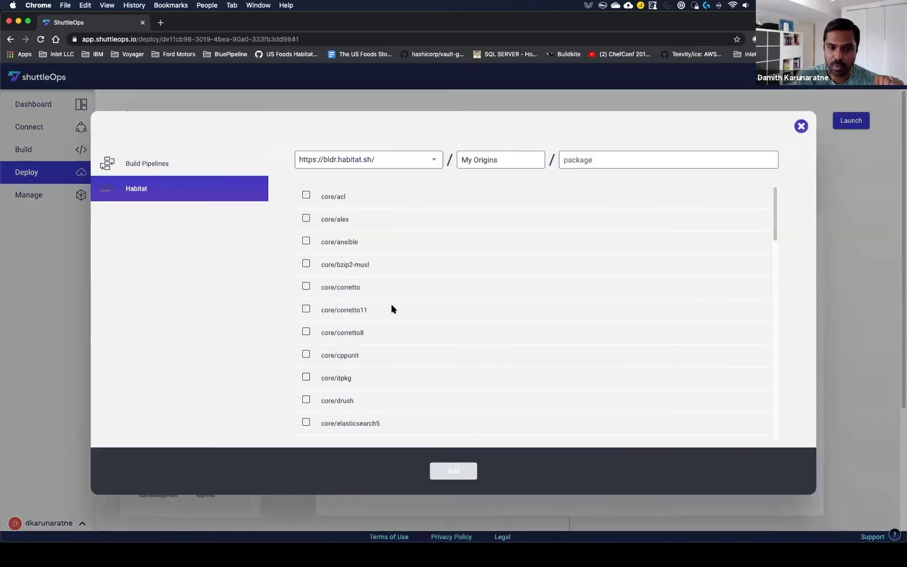
click(195, 161)
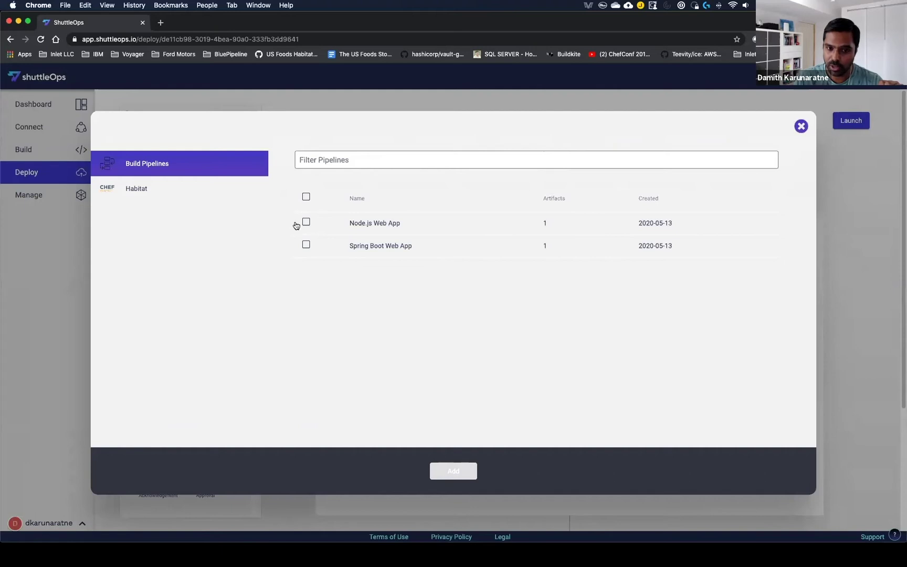
click(183, 187)
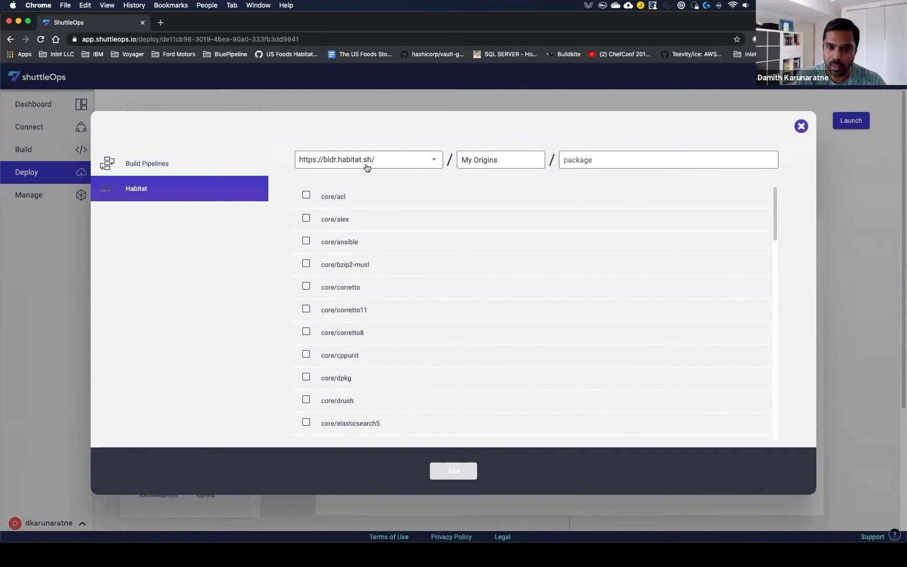
click(801, 126)
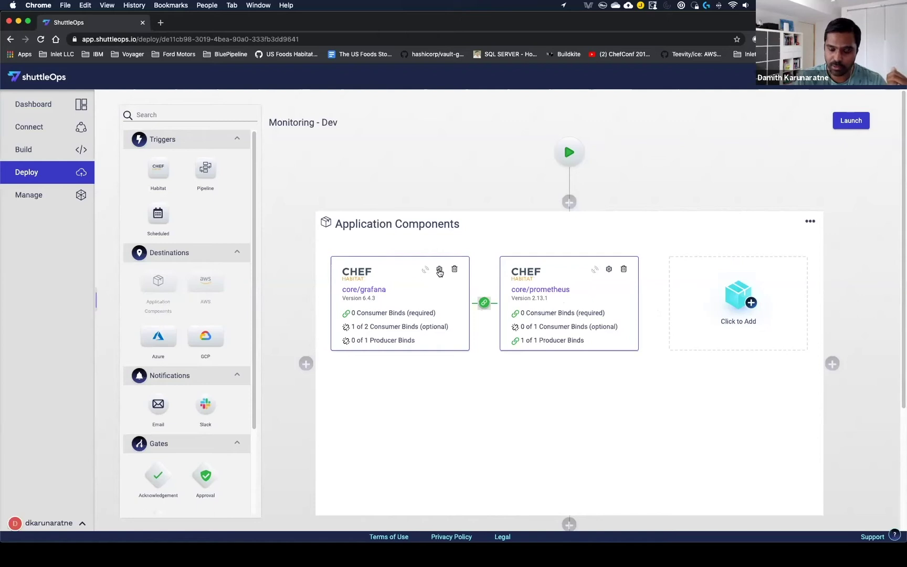
Open core/grafana's configuration, browse its Variables table, and set the prom bind to core/prometheus
click(439, 270)
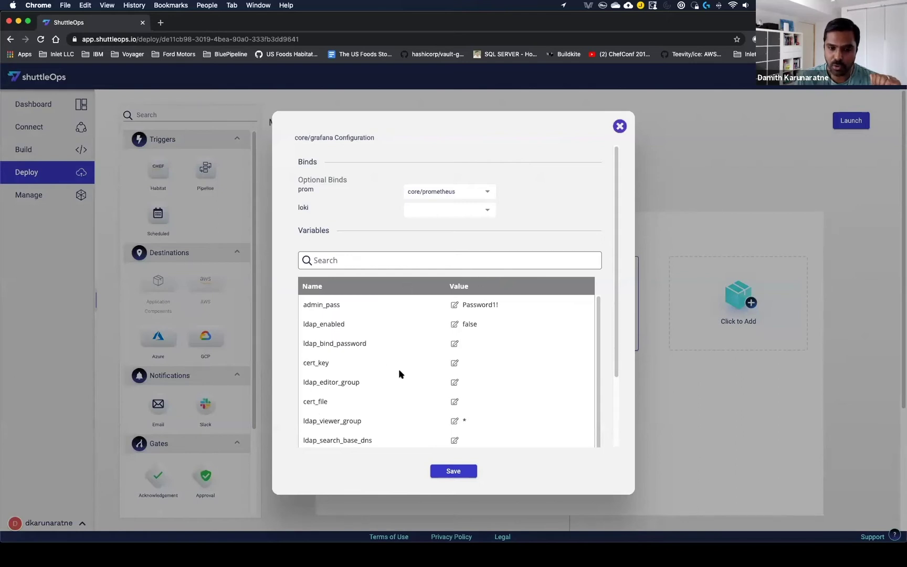
scroll(398, 370, down, 2)
scroll(397, 380, up, 2)
scroll(396, 384, up, 1)
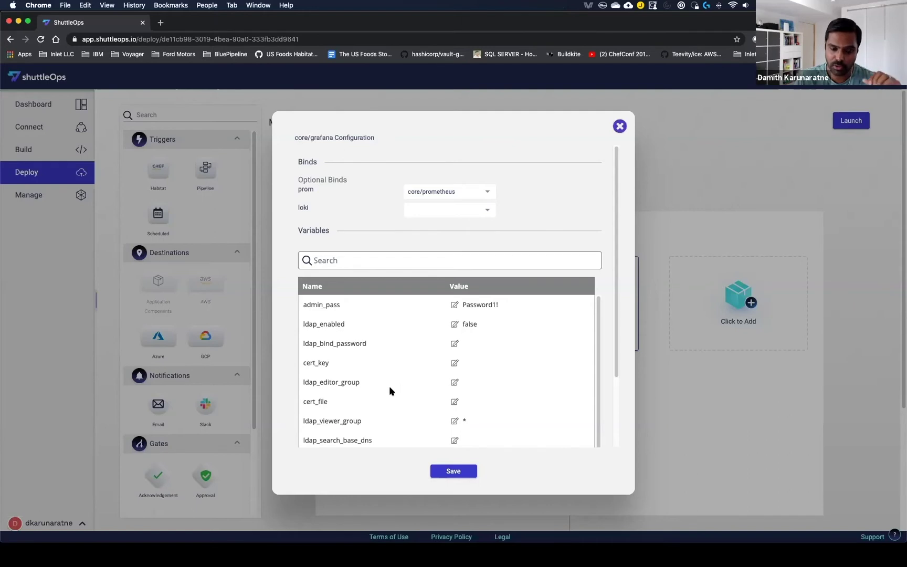
scroll(389, 391, down, 1)
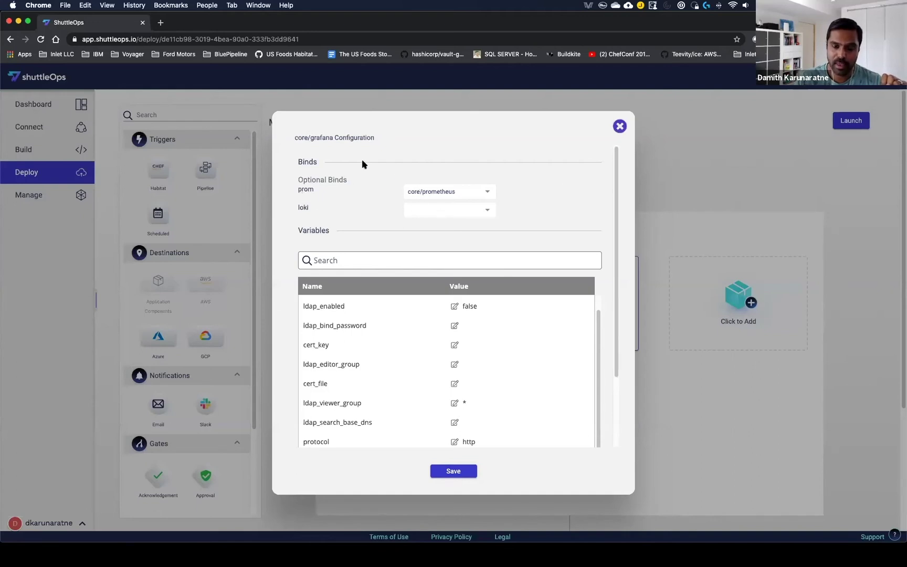
click(447, 195)
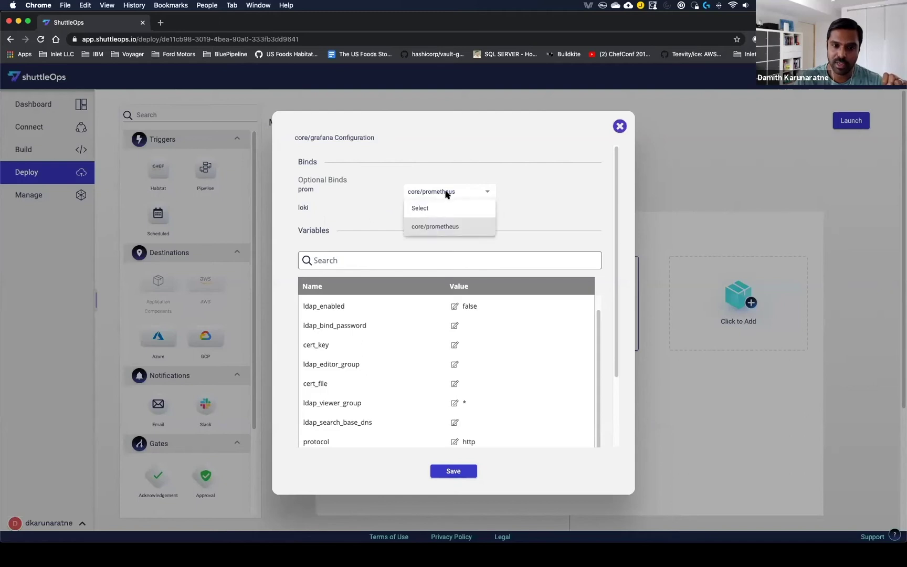
click(449, 227)
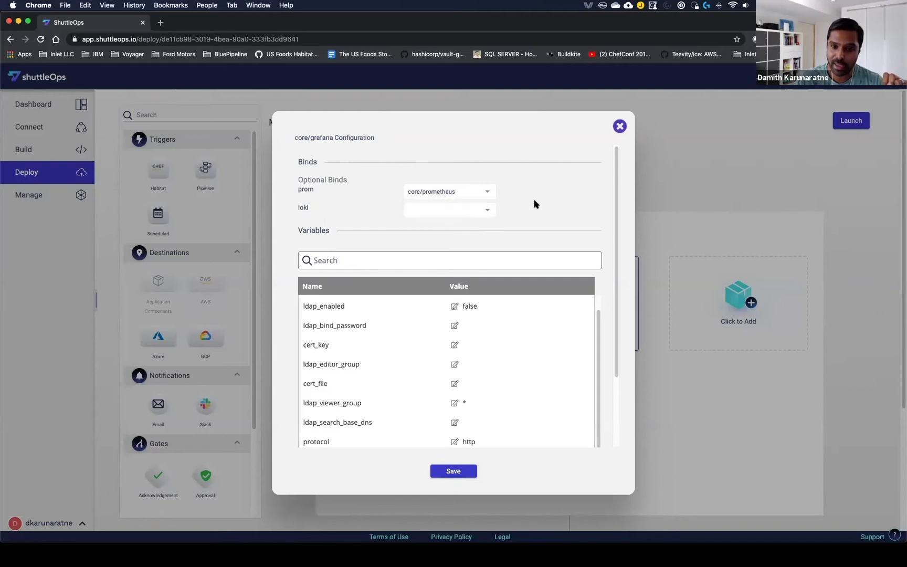
Close the grafana configuration dialog and collapse the Application Components panel
click(620, 128)
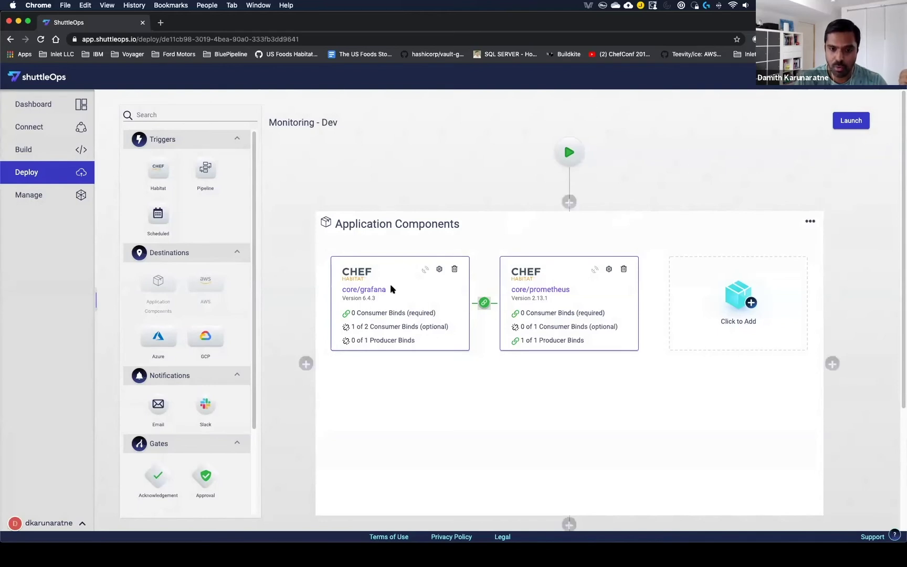
click(648, 179)
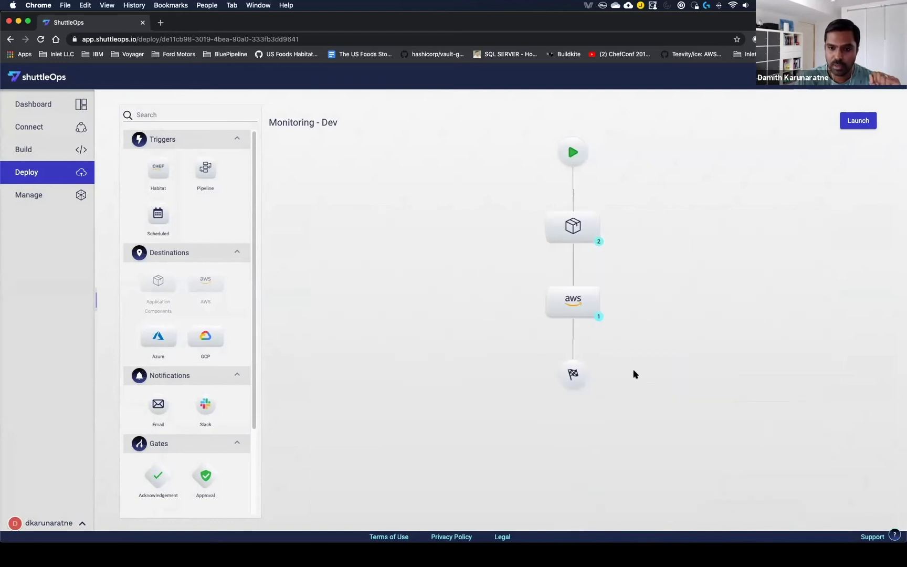
Expand the AWS stage to show the t3.nano instance hosting core/grafana and core/prometheus
click(580, 306)
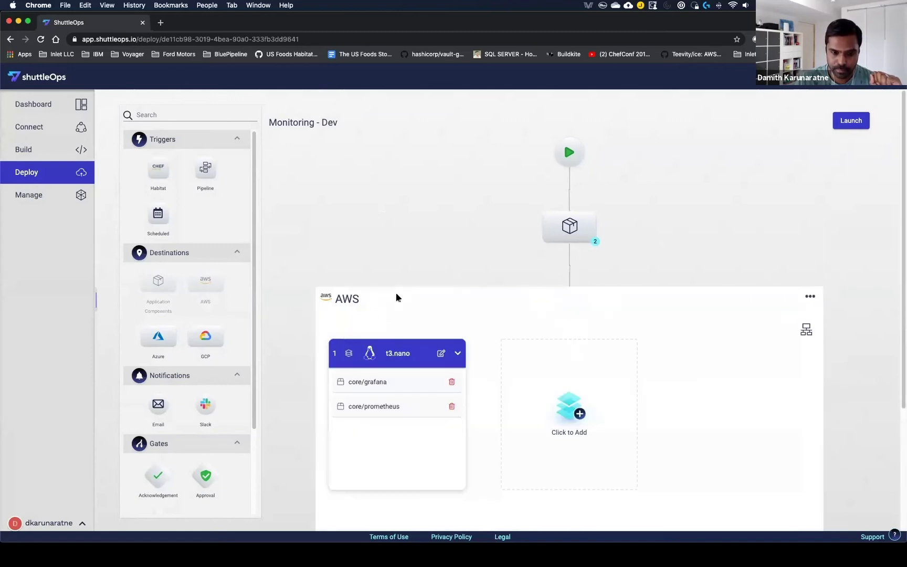
scroll(394, 295, down, 2)
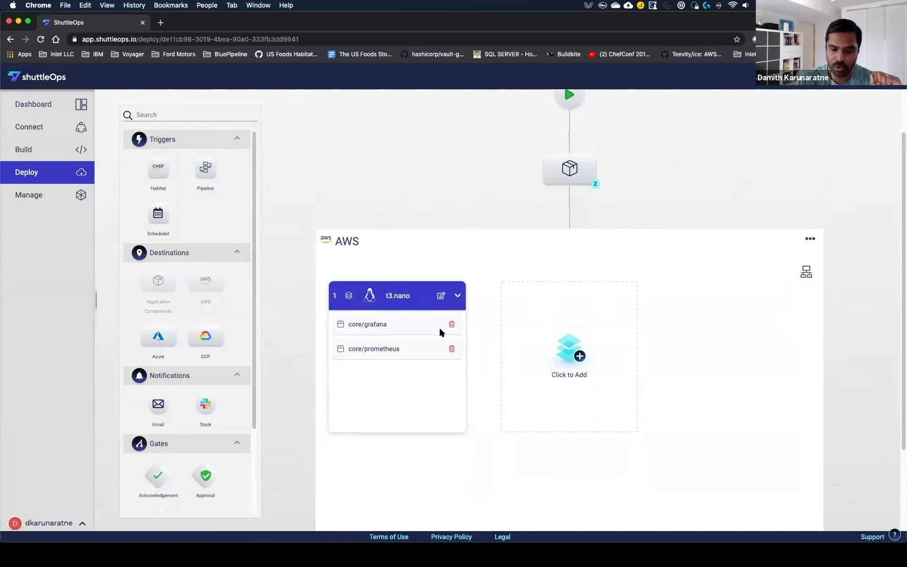
click(440, 297)
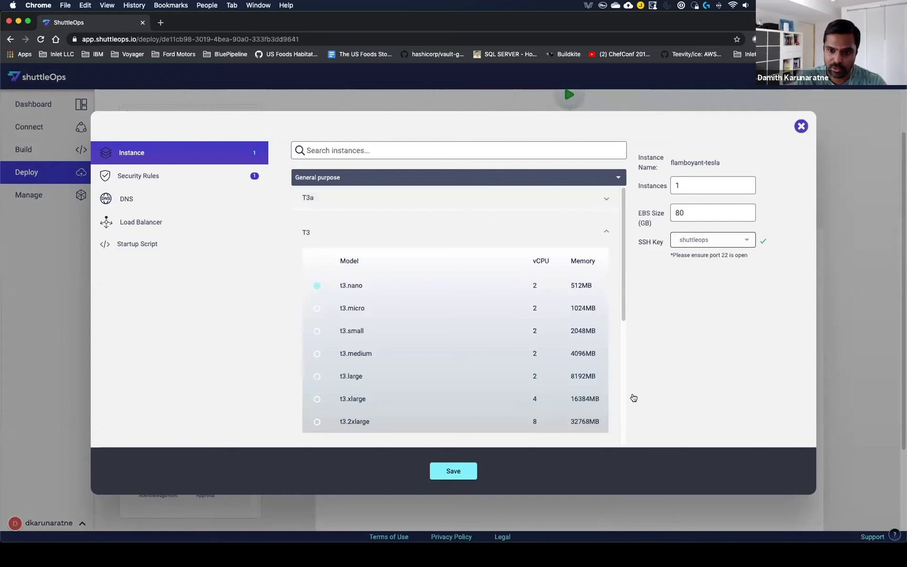
click(748, 184)
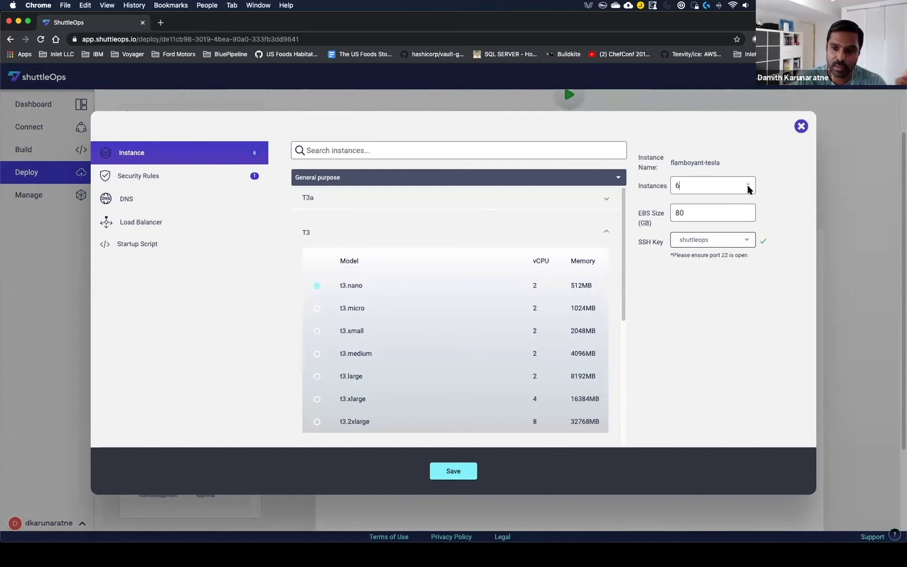
click(748, 188)
click(748, 188)
click(748, 188)
click(748, 188)
click(748, 189)
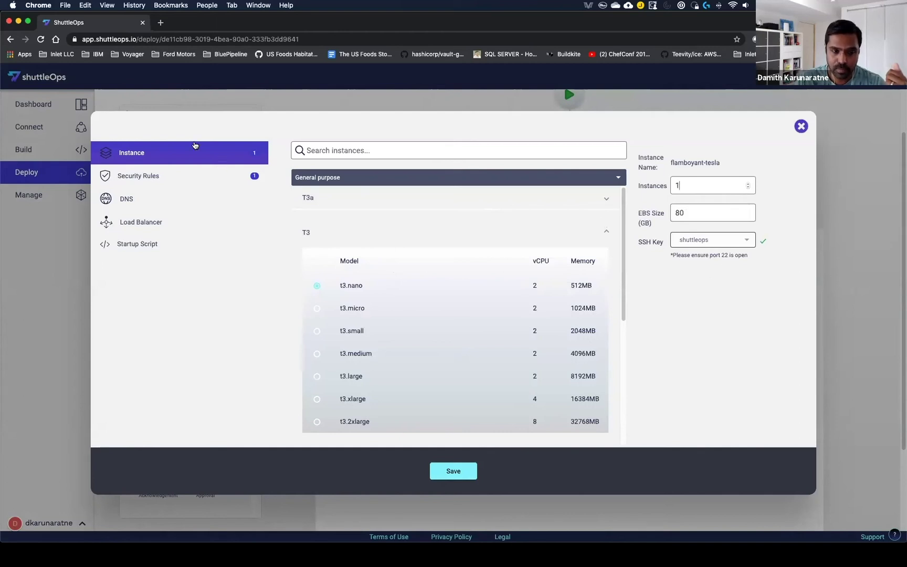
click(179, 174)
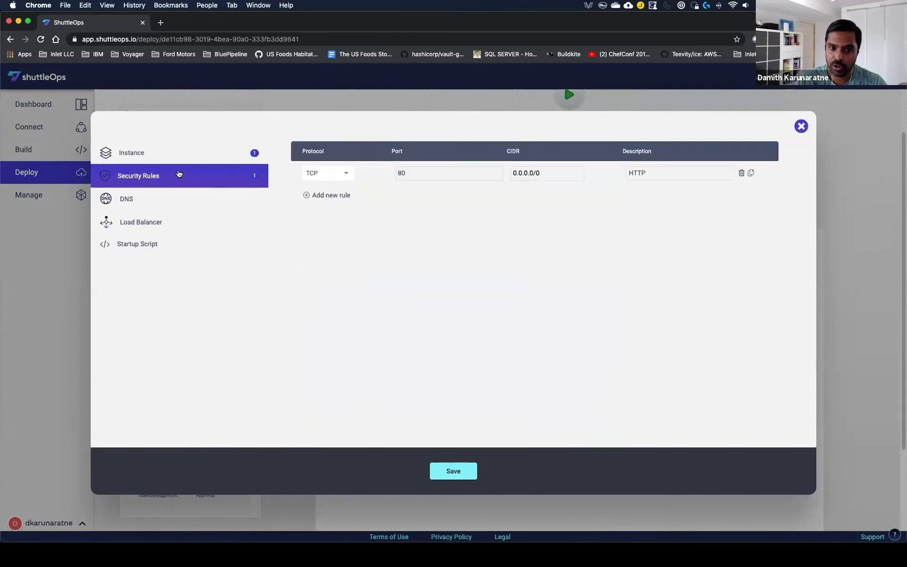
click(165, 201)
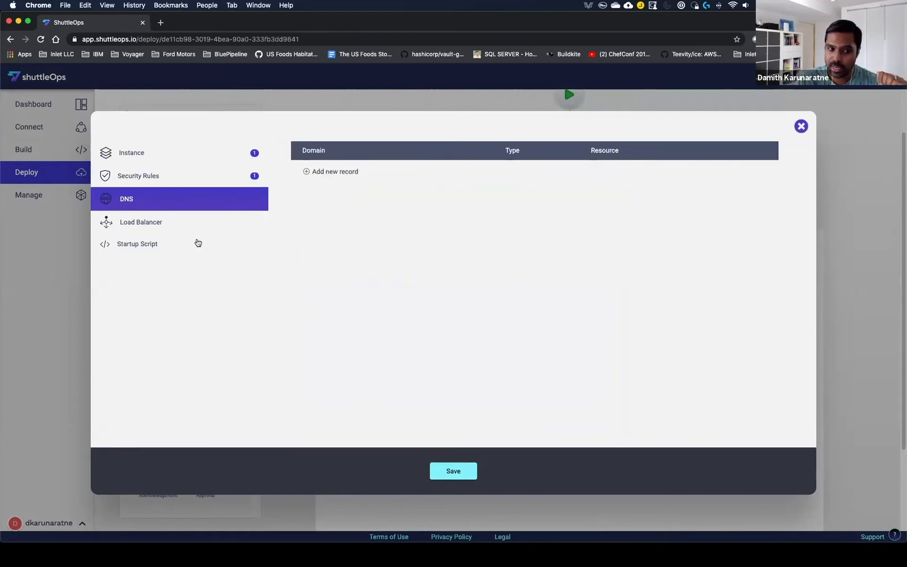
click(192, 224)
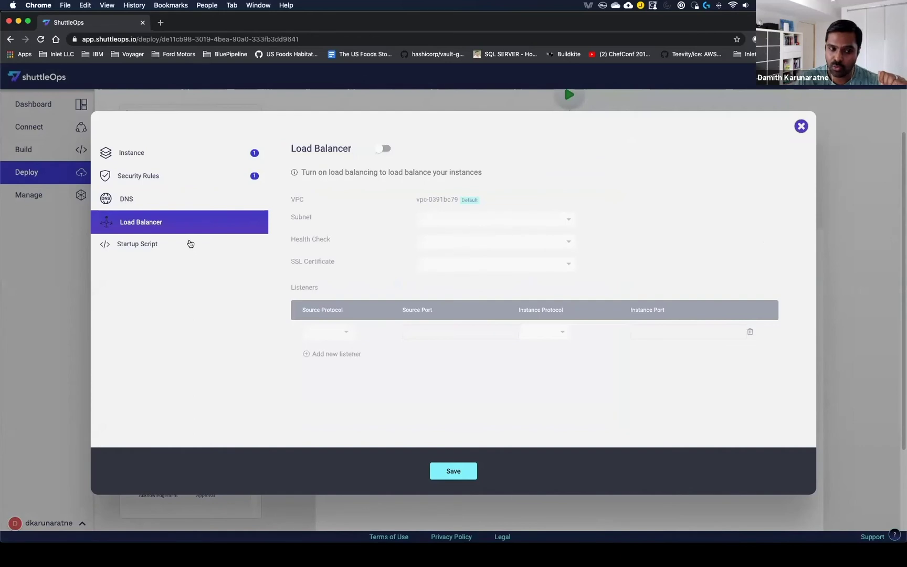
click(190, 244)
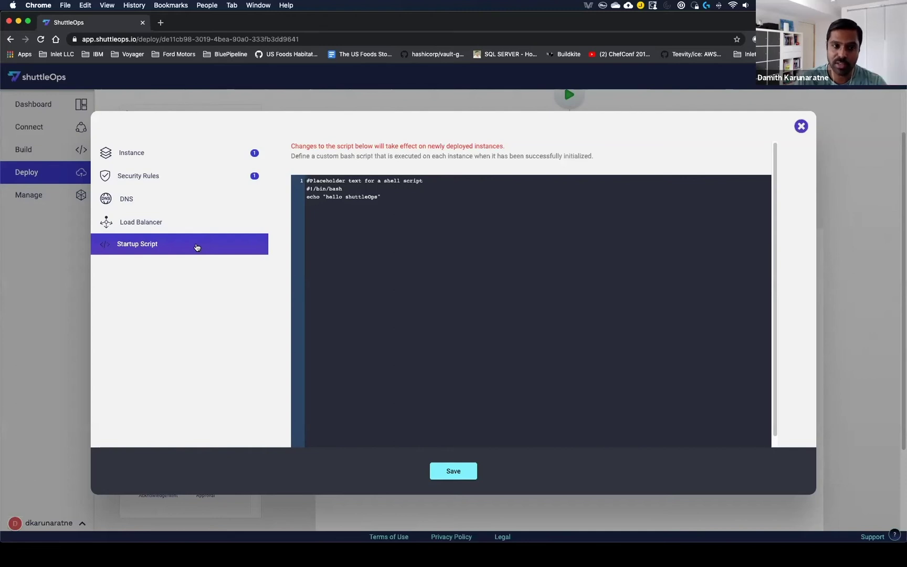
click(204, 154)
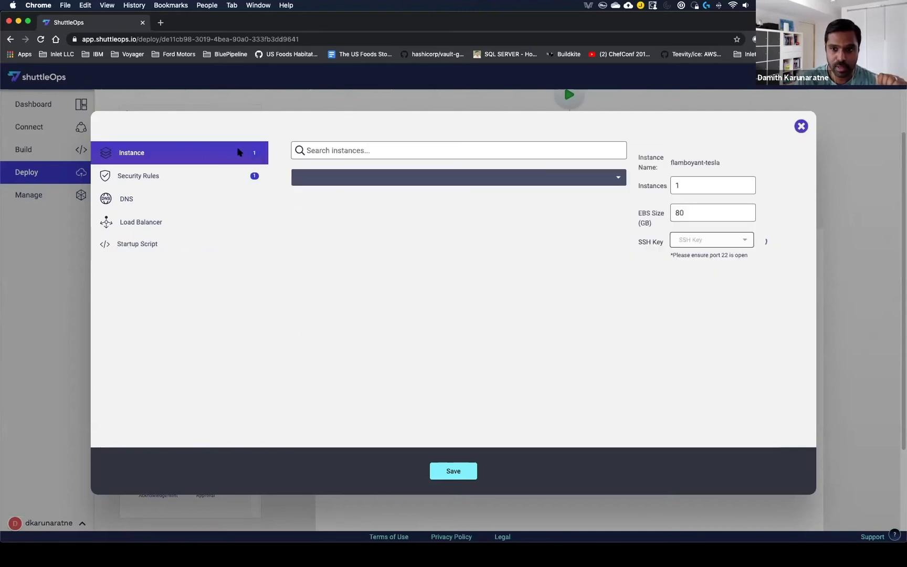
Close the t3.nano settings, collapse the AWS stage, and open Monitoring - Prod from Deploy
click(801, 126)
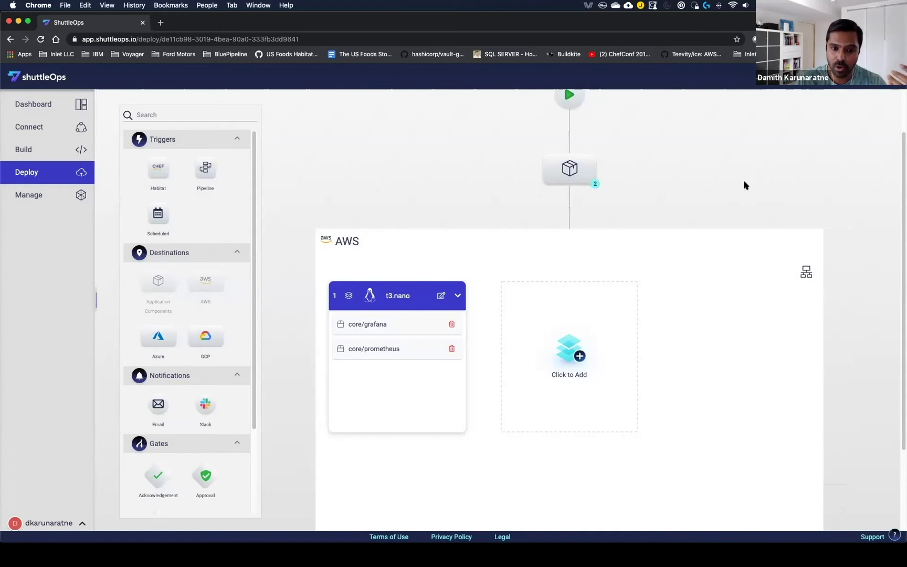
click(699, 180)
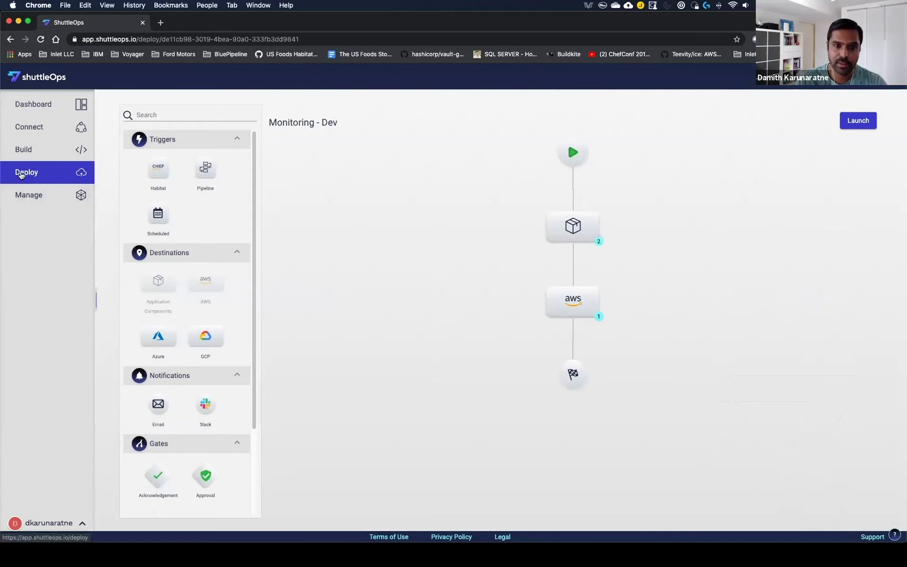
click(21, 174)
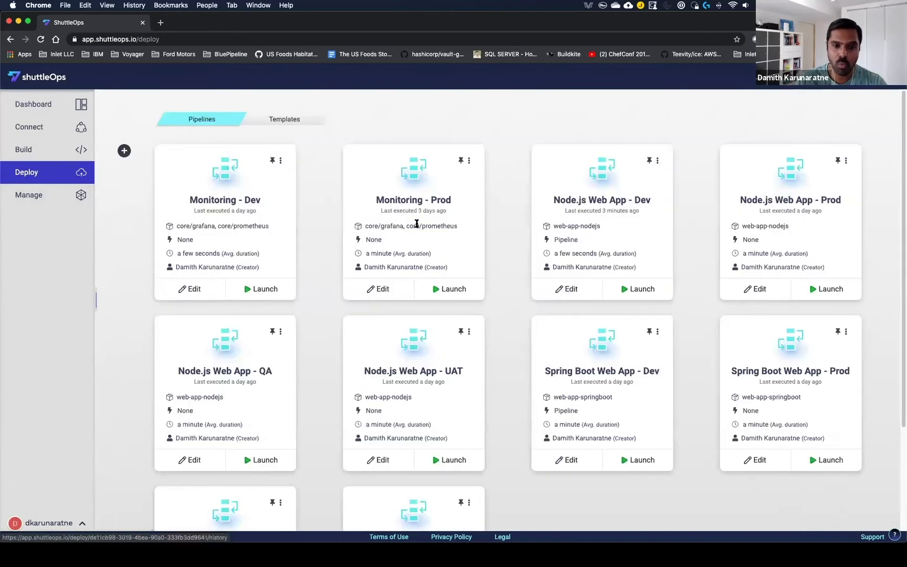
click(397, 294)
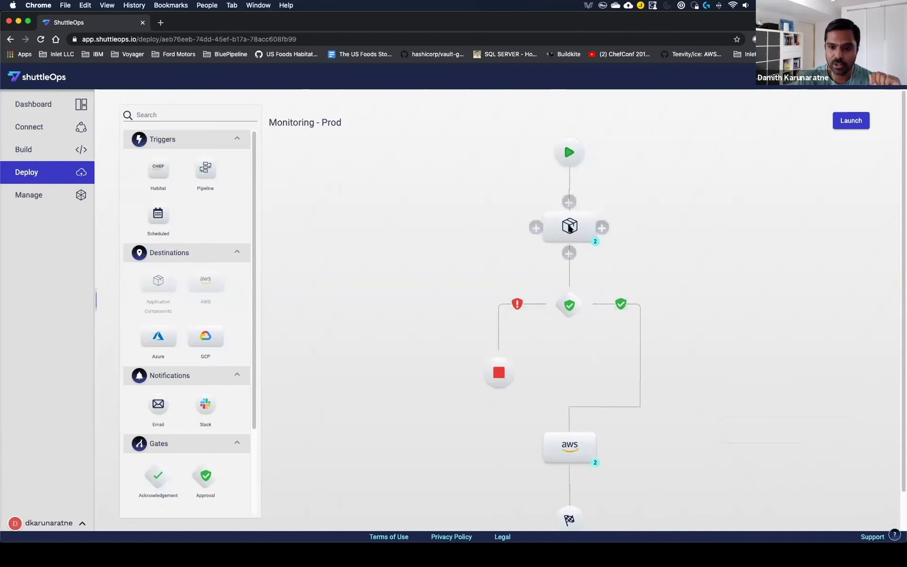
click(569, 227)
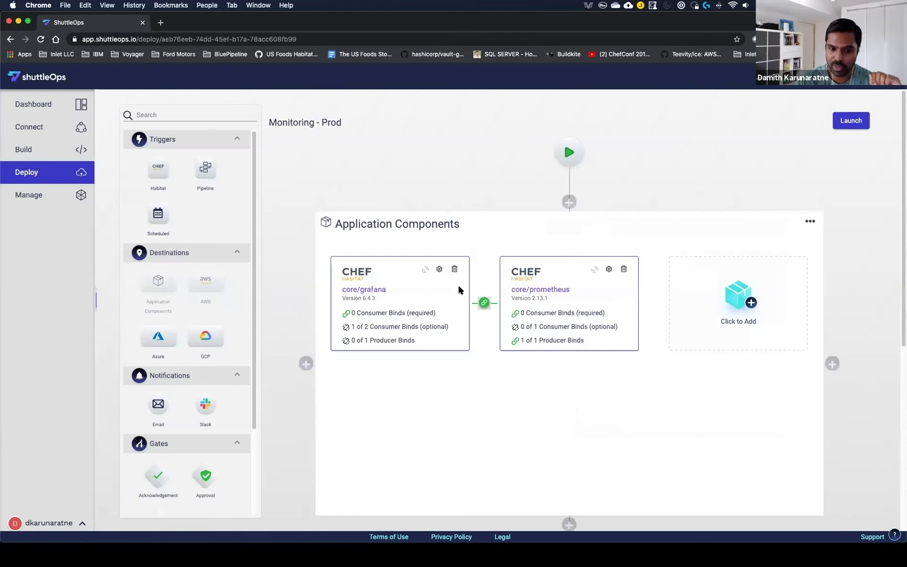
click(652, 187)
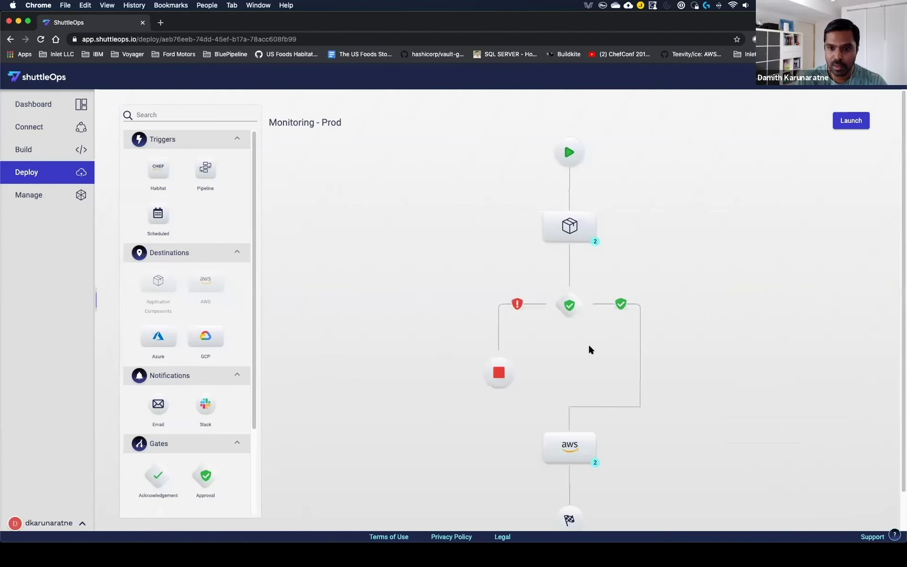
click(558, 447)
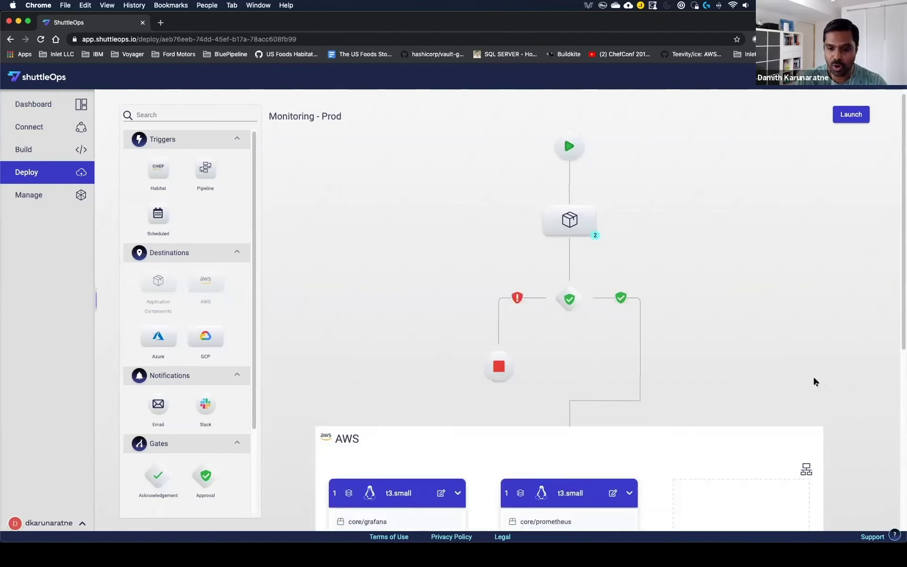
scroll(813, 381, down, 5)
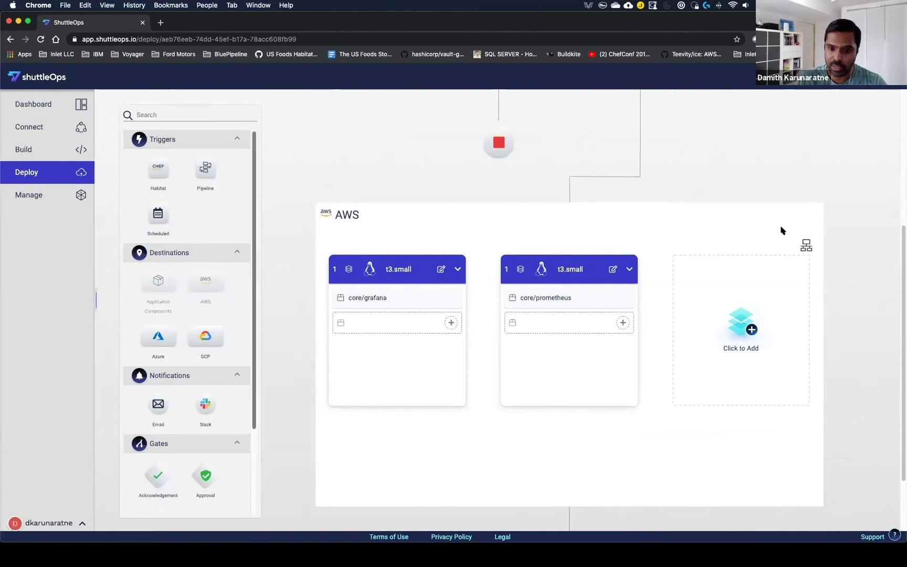
click(776, 183)
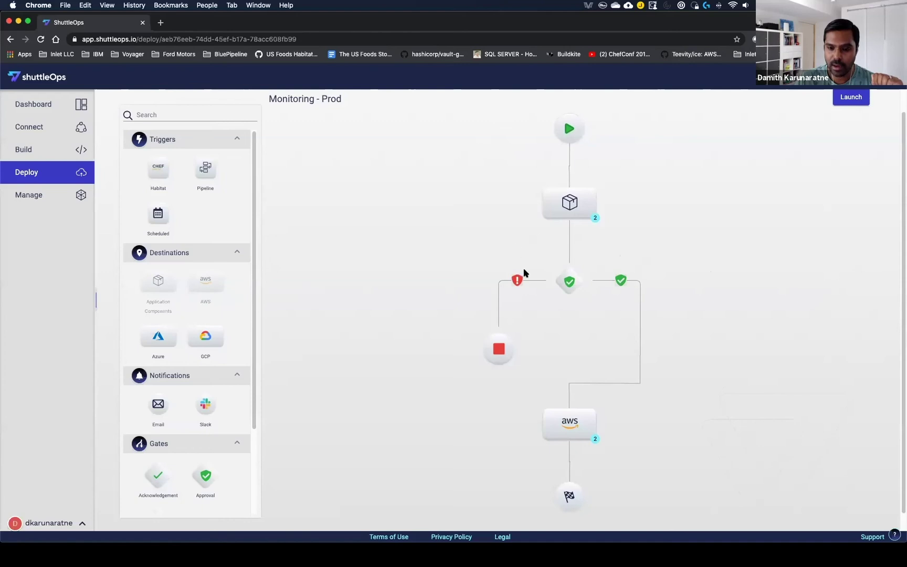
mouse_move(571, 279)
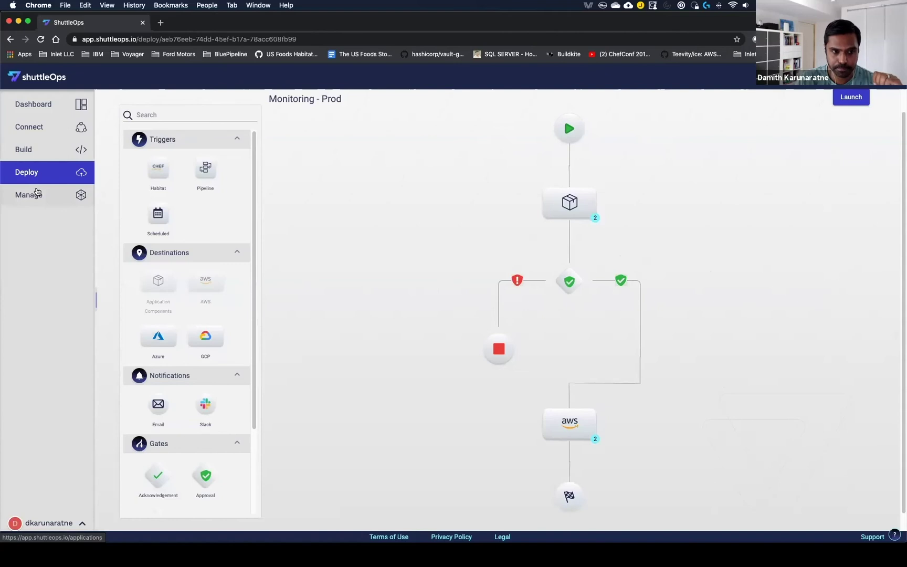
Go from the Deploy pipelines to Manage, listing Monitoring, Node.js Web App and Spring Boot Web App
click(47, 180)
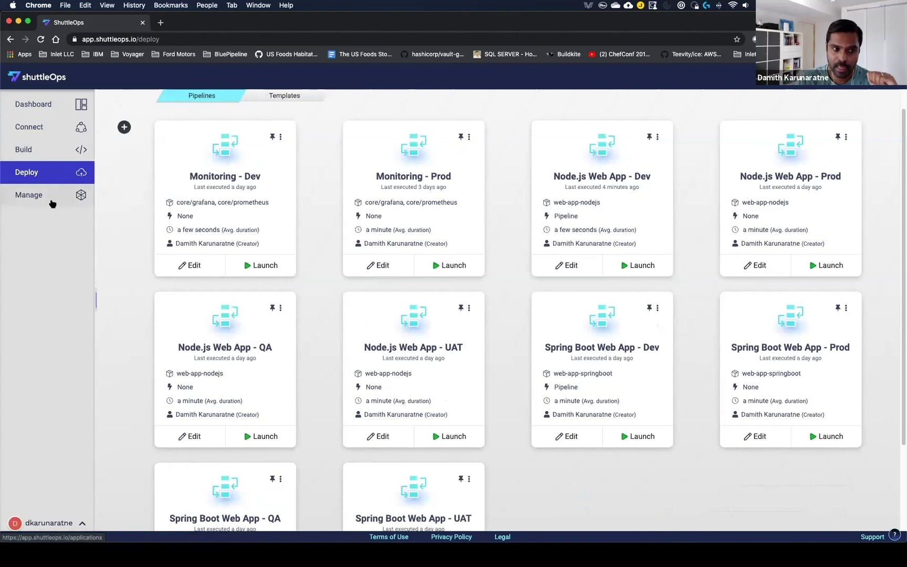
click(51, 198)
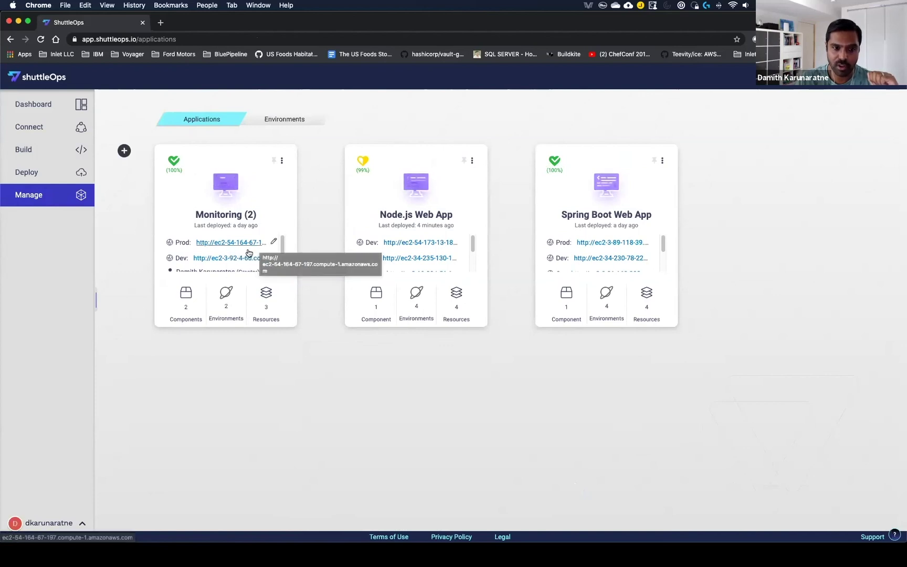
scroll(249, 254, down, 1)
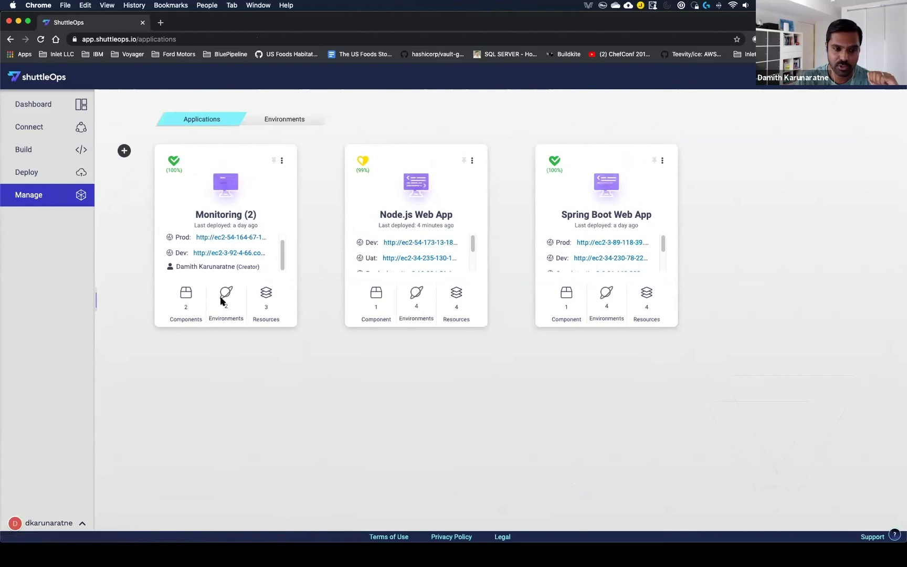
Open Monitoring's environments and check health of the dev flamboyant-tesla instance and a prod instance
click(222, 307)
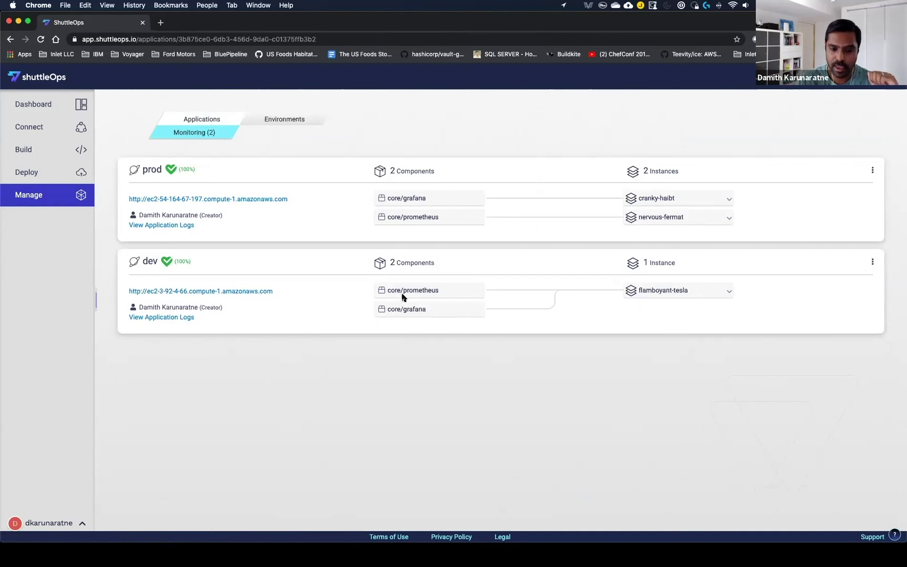
click(688, 291)
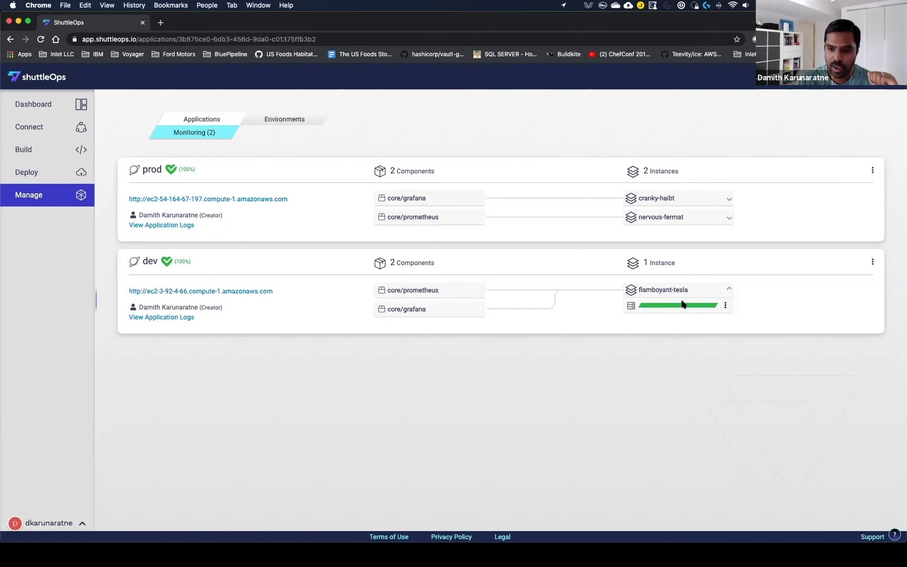
click(577, 253)
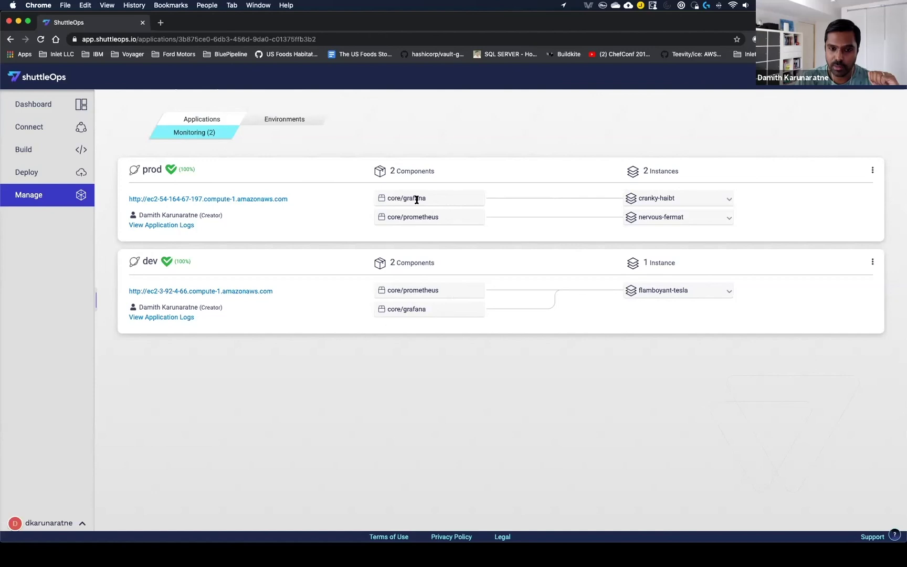
click(694, 199)
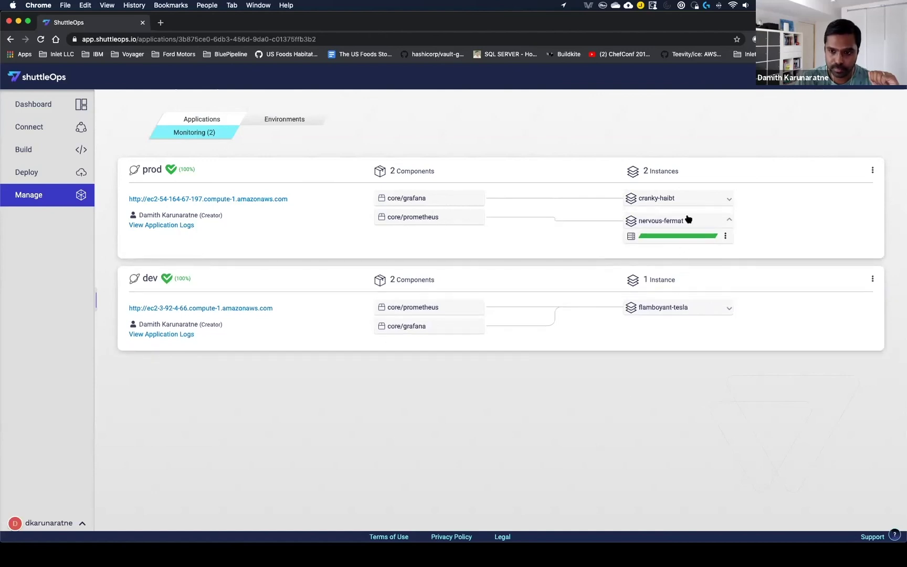
click(686, 220)
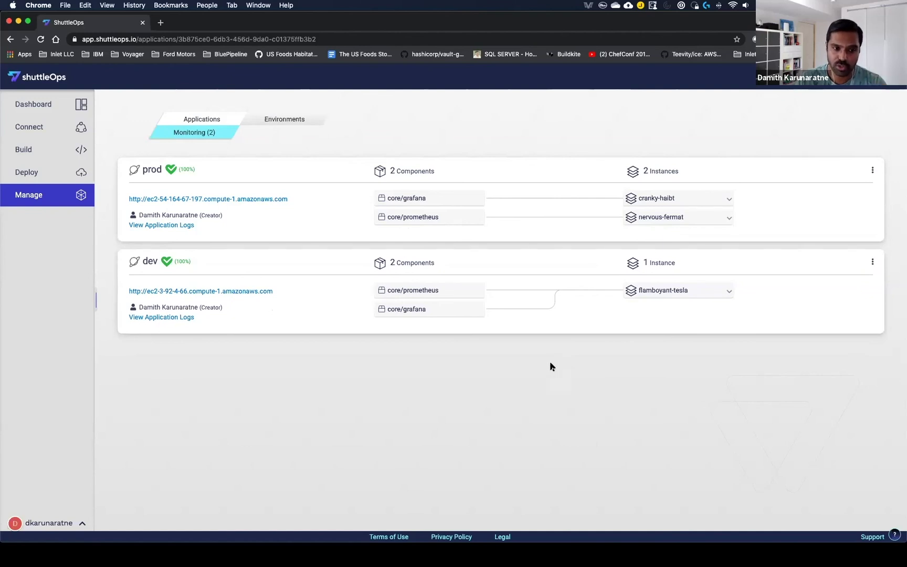
Show prod application logs for instance cranky-haibt-1 and scroll through the grafana request entries
click(185, 226)
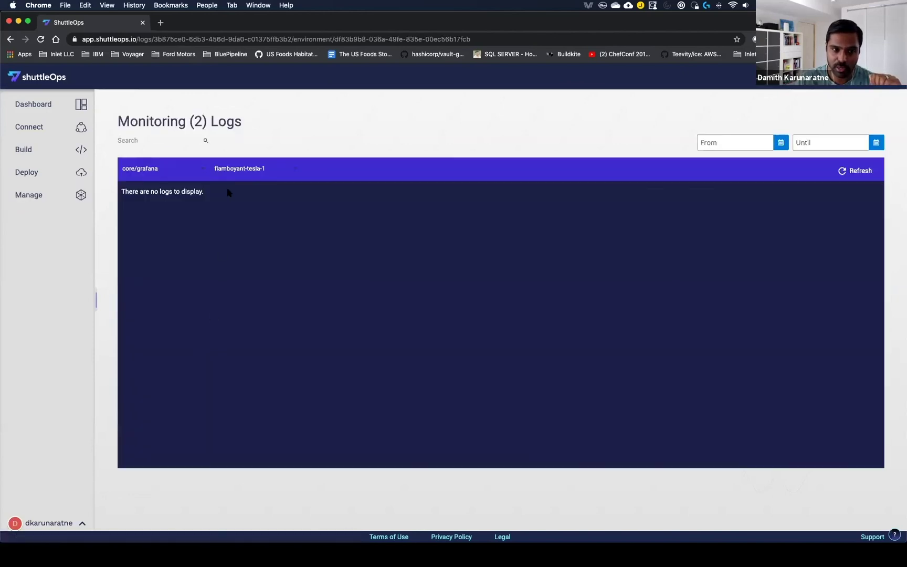
click(240, 166)
click(249, 229)
scroll(482, 250, down, 5)
scroll(482, 253, down, 1)
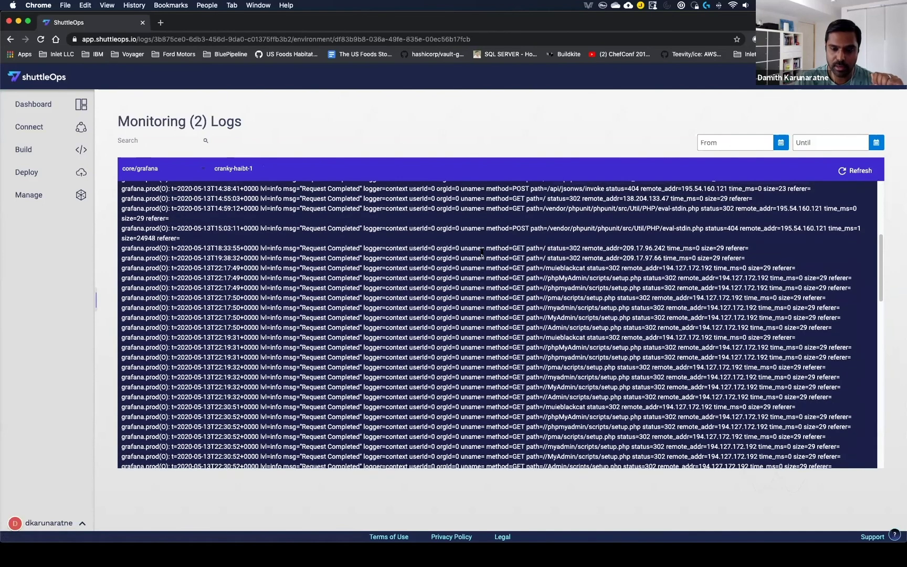
scroll(482, 253, down, 4)
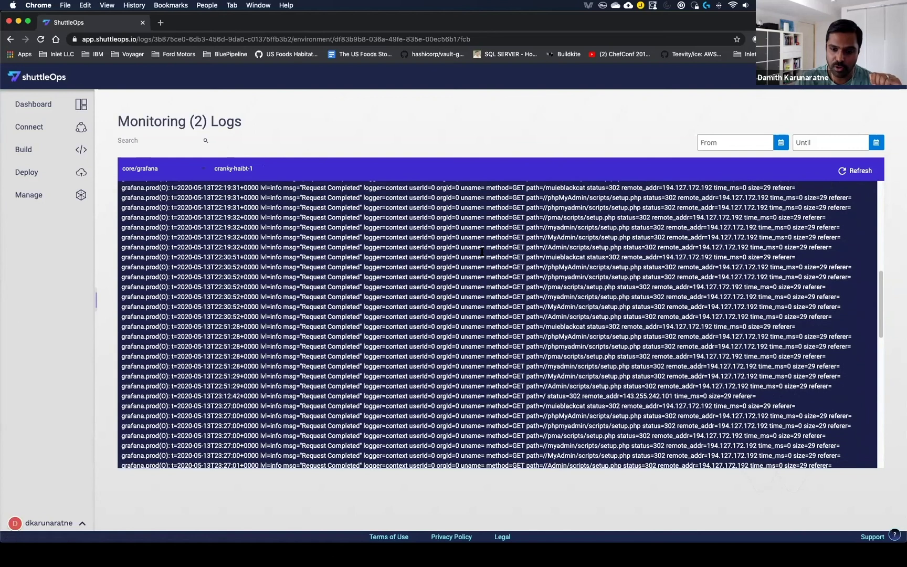
scroll(482, 252, down, 1)
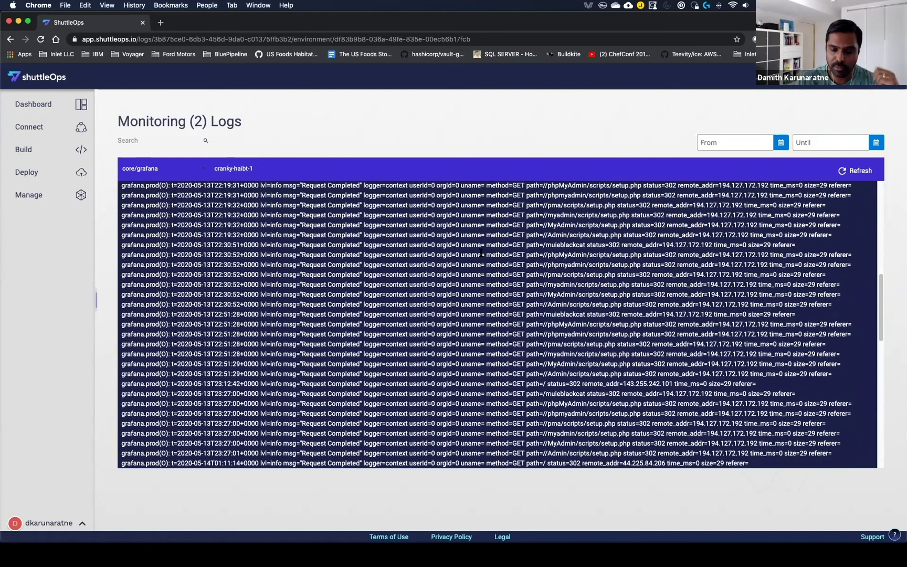
Move from the applications overview to My Dashboards, which lists Welcome To ShuttleOps
click(55, 196)
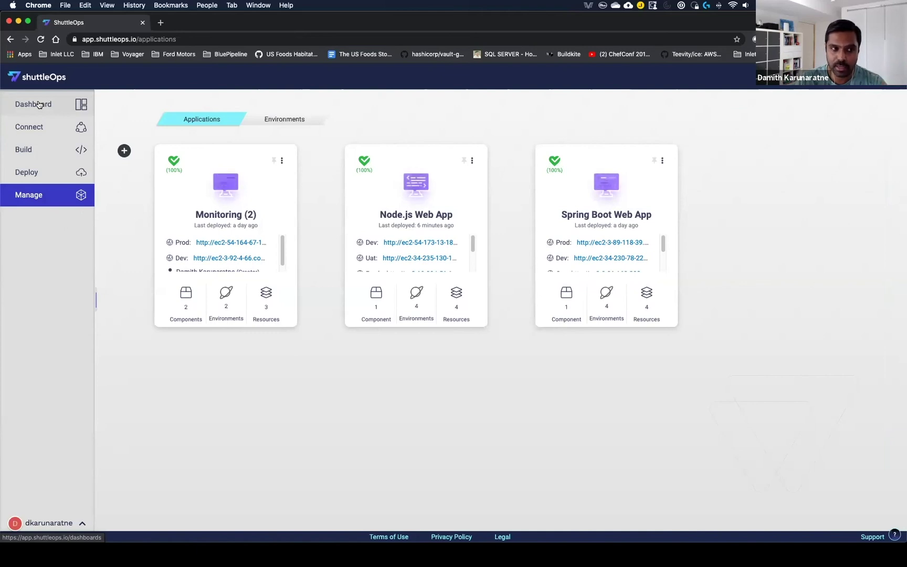
click(38, 105)
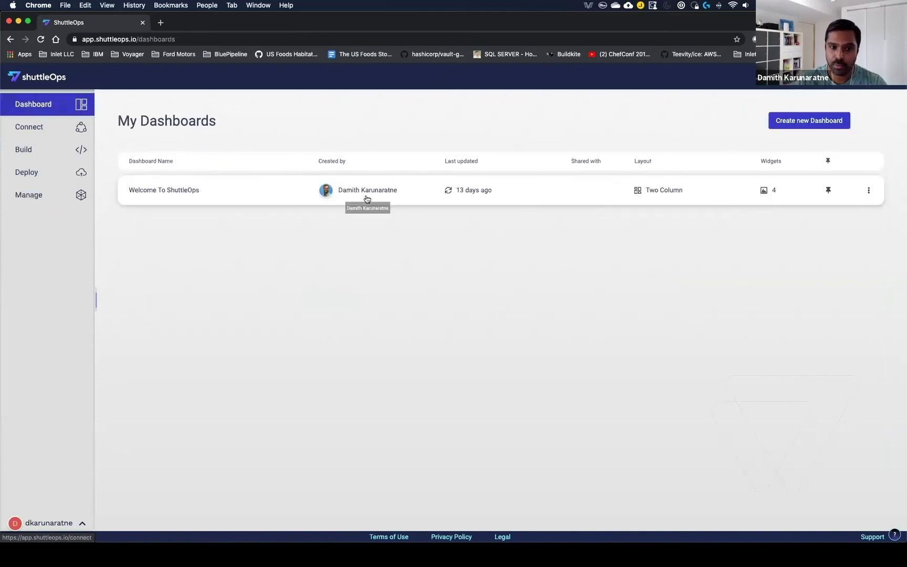
Open Welcome To ShuttleOps and chart the Node.js Web App pipeline's performance
click(233, 195)
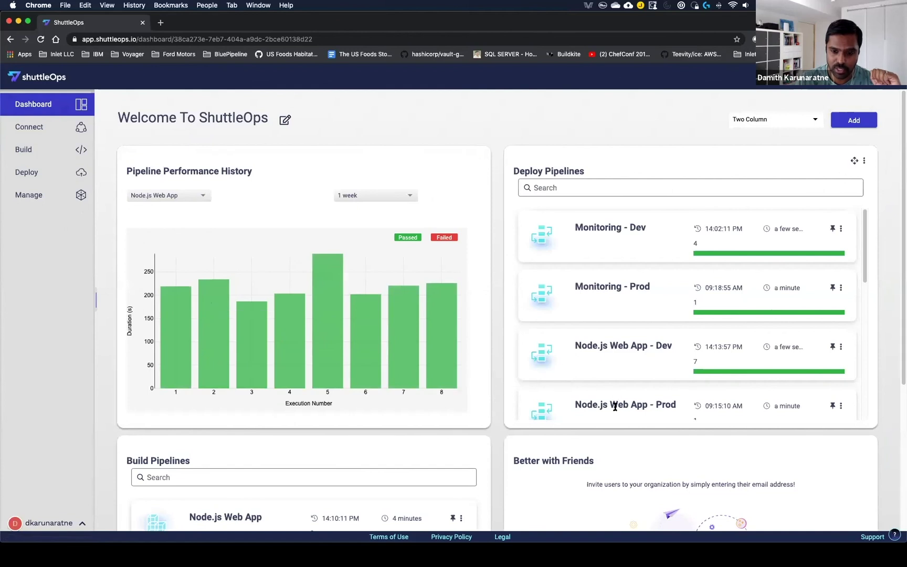
scroll(590, 409, down, 1)
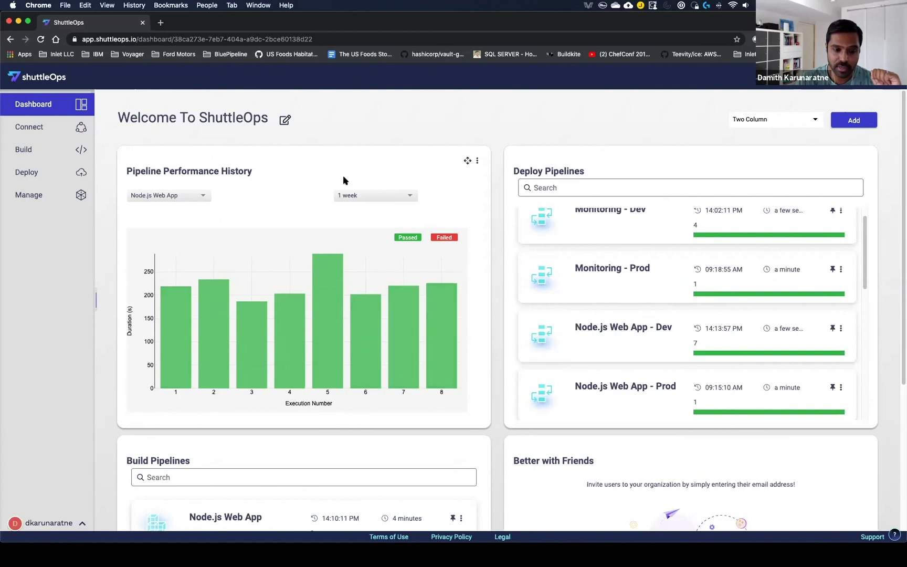
click(178, 197)
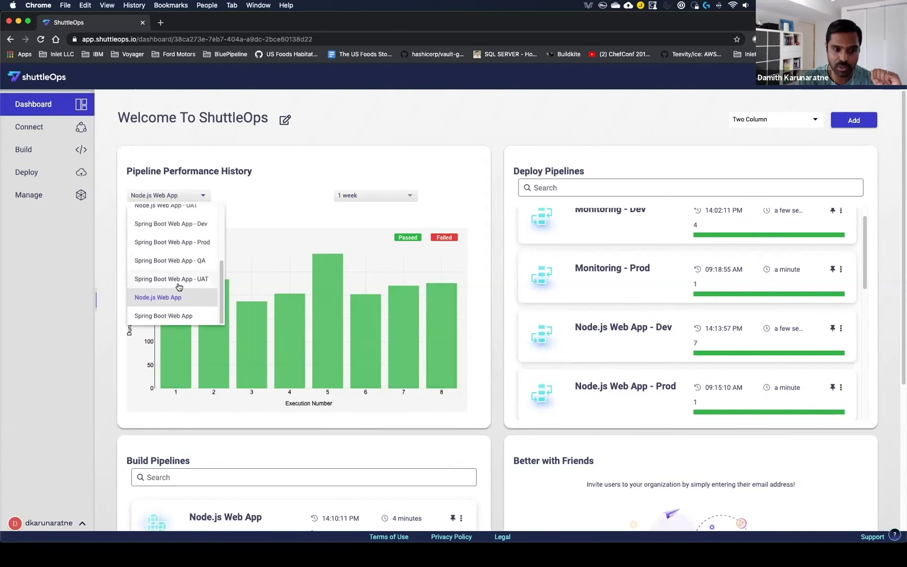
click(178, 299)
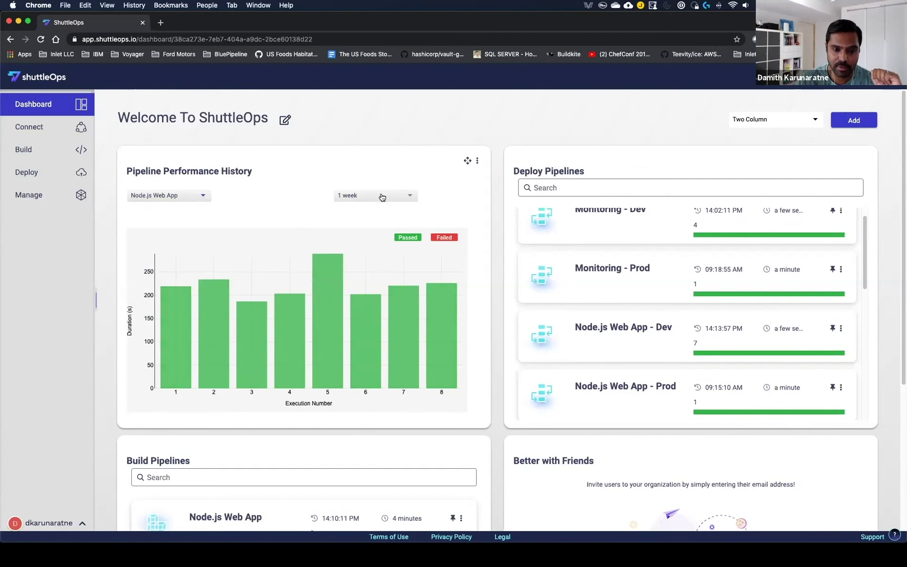